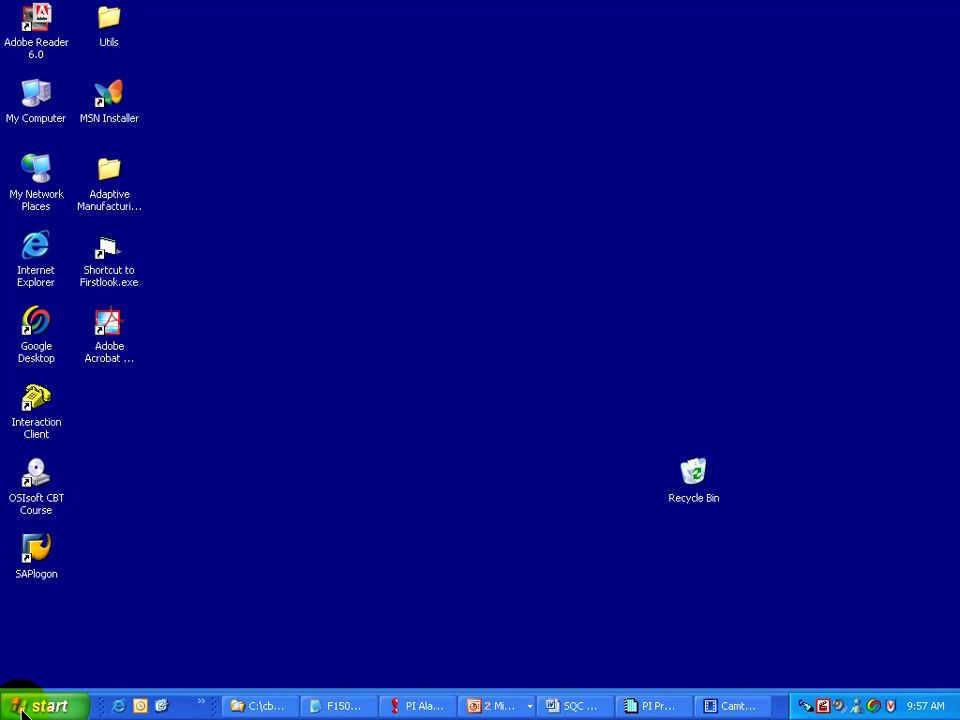
Launch PI System Management Tools from the Start menu's PI System program folder
left_click(22, 710)
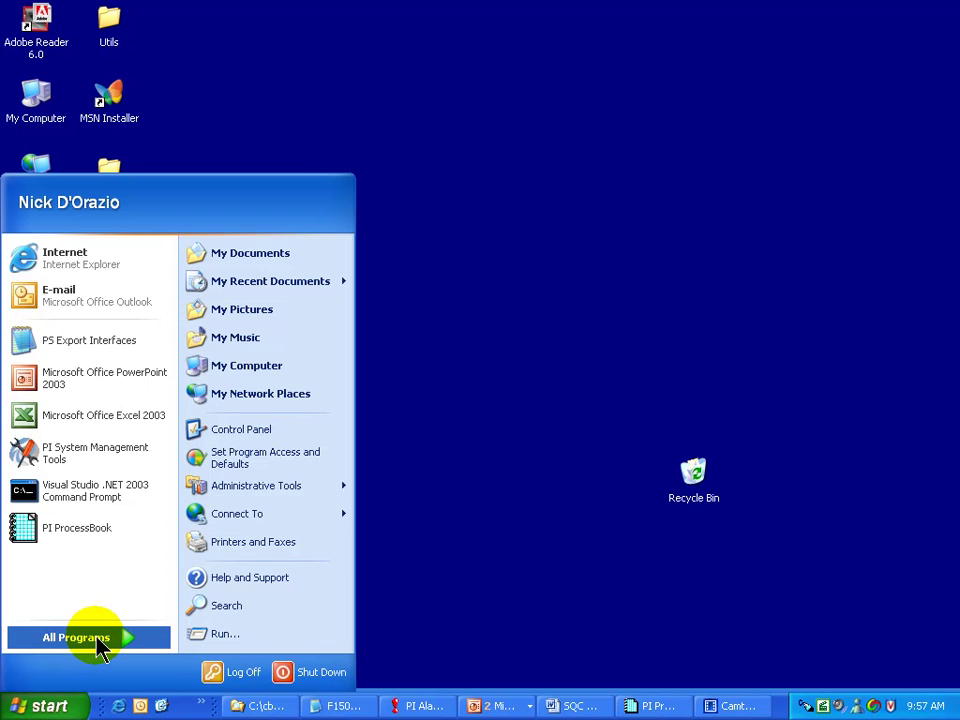
left_click(100, 640)
mouse_move(233, 606)
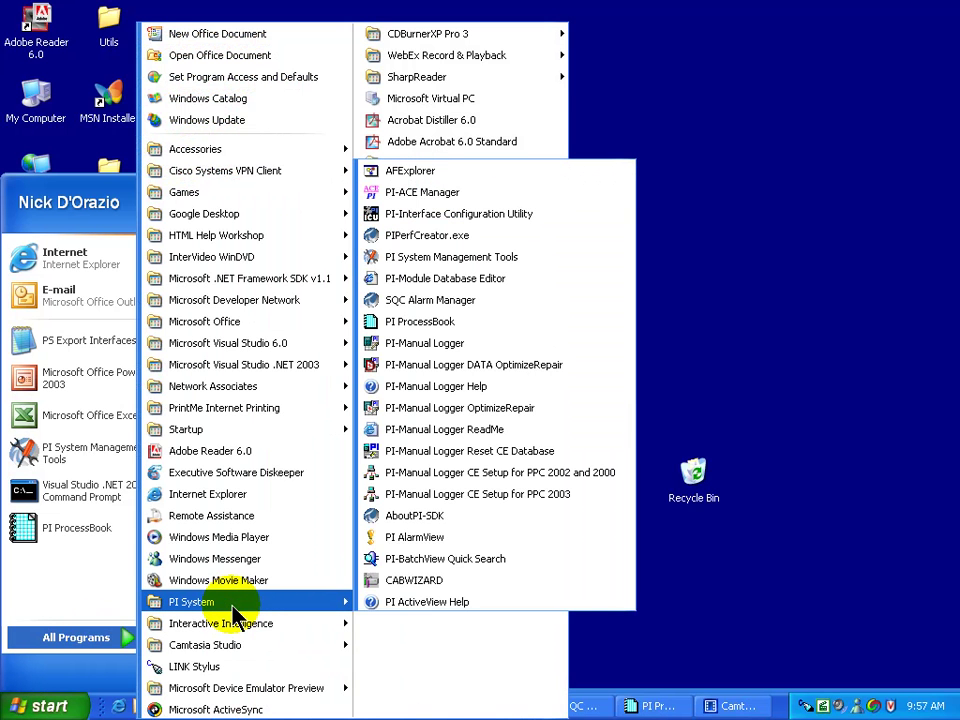
left_click(477, 259)
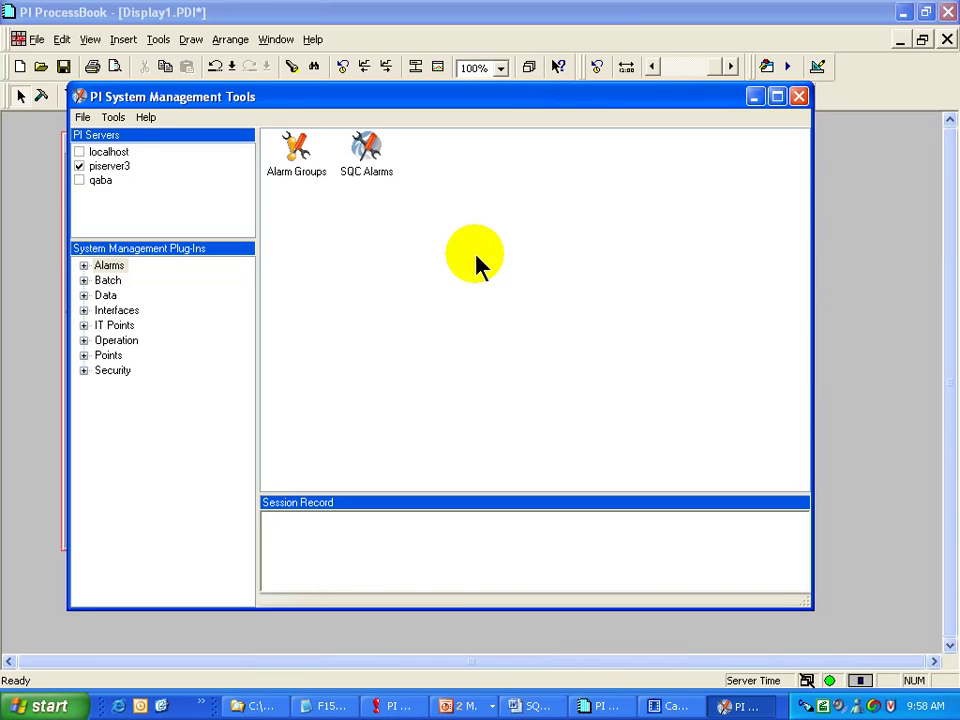
left_click(82, 117)
left_click(102, 143)
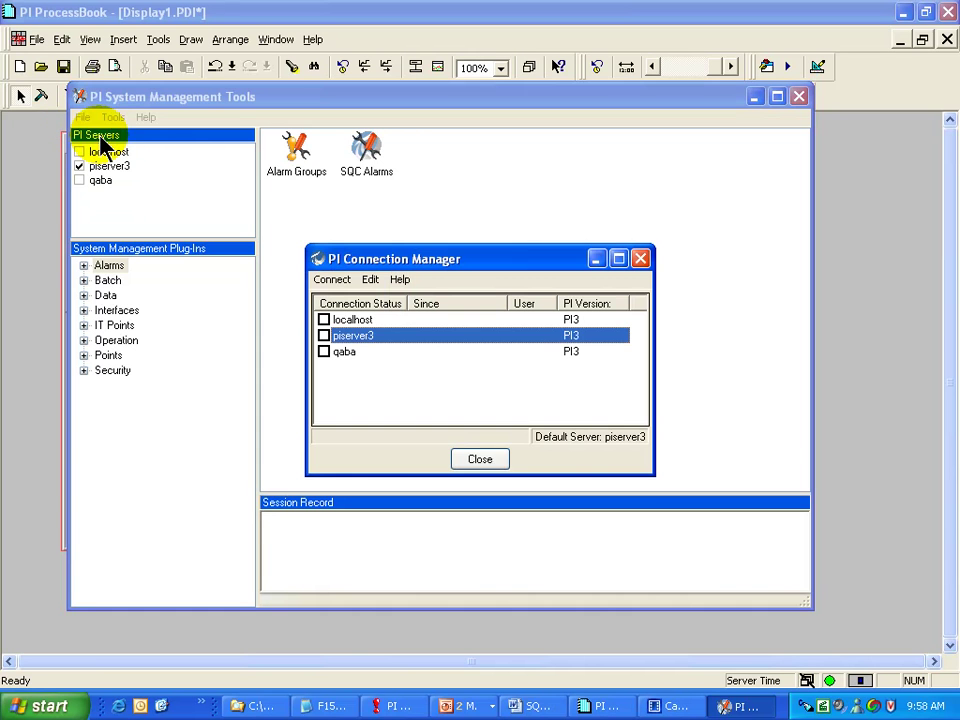
right_click(356, 376)
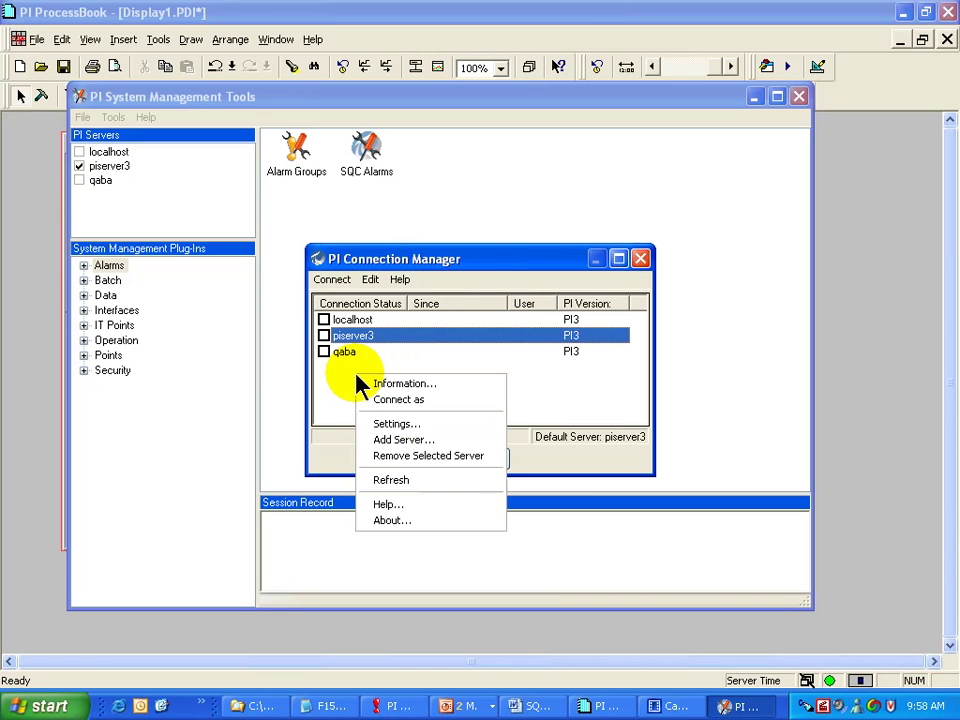
left_click(405, 441)
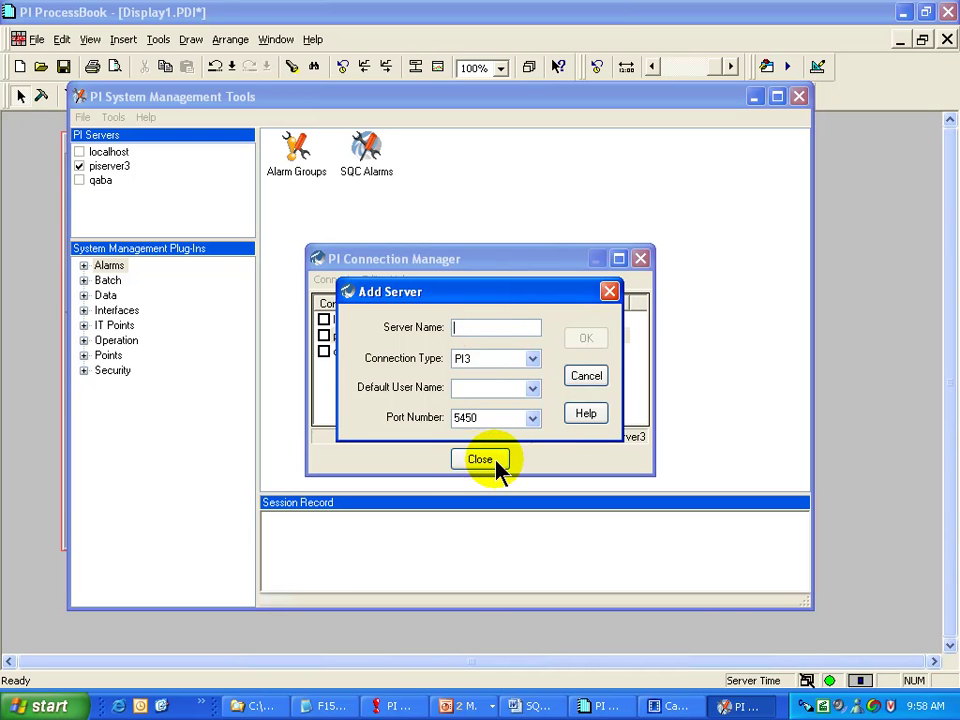
left_click(584, 380)
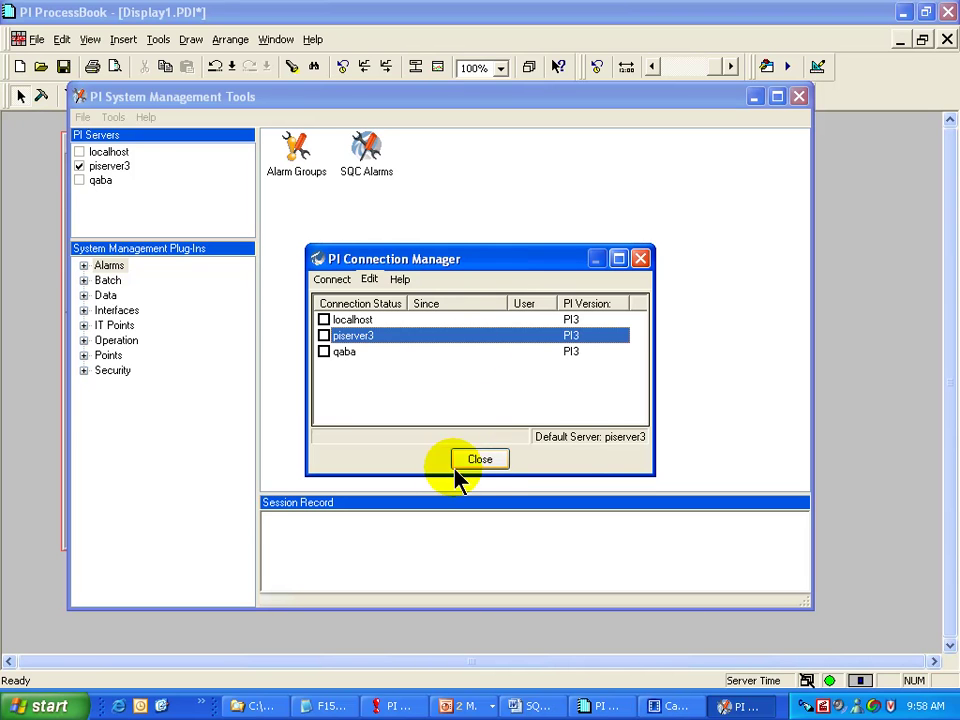
left_click(478, 461)
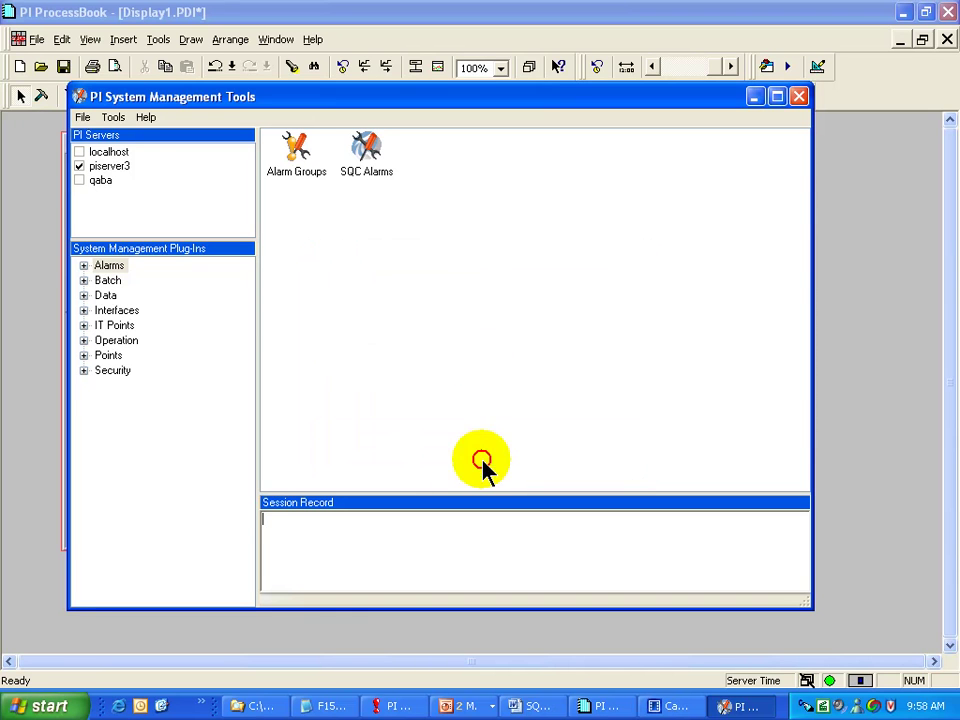
Reconnect piserver3, open the Alarms > Alarm Groups plug-in, and select the piserver3 root
left_click(80, 168)
left_click(80, 167)
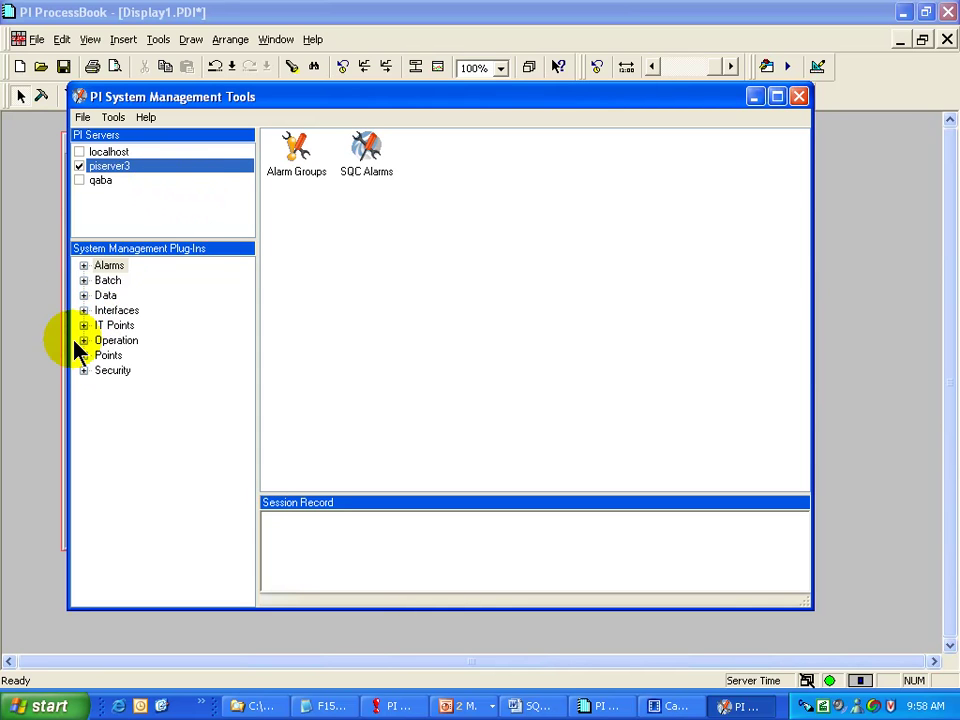
left_click(83, 266)
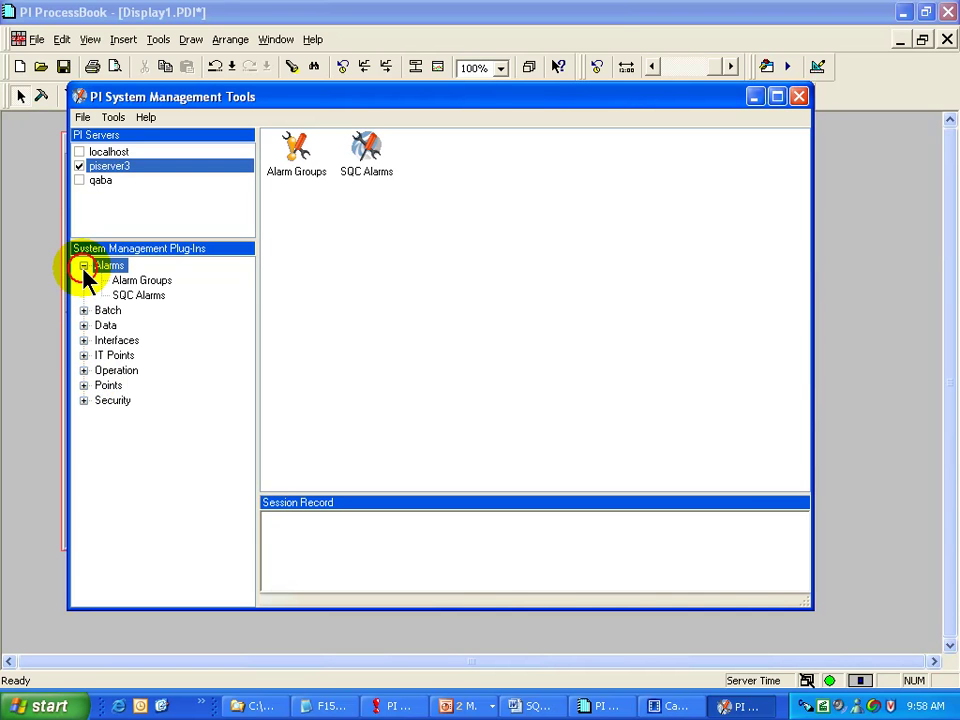
left_click(142, 284)
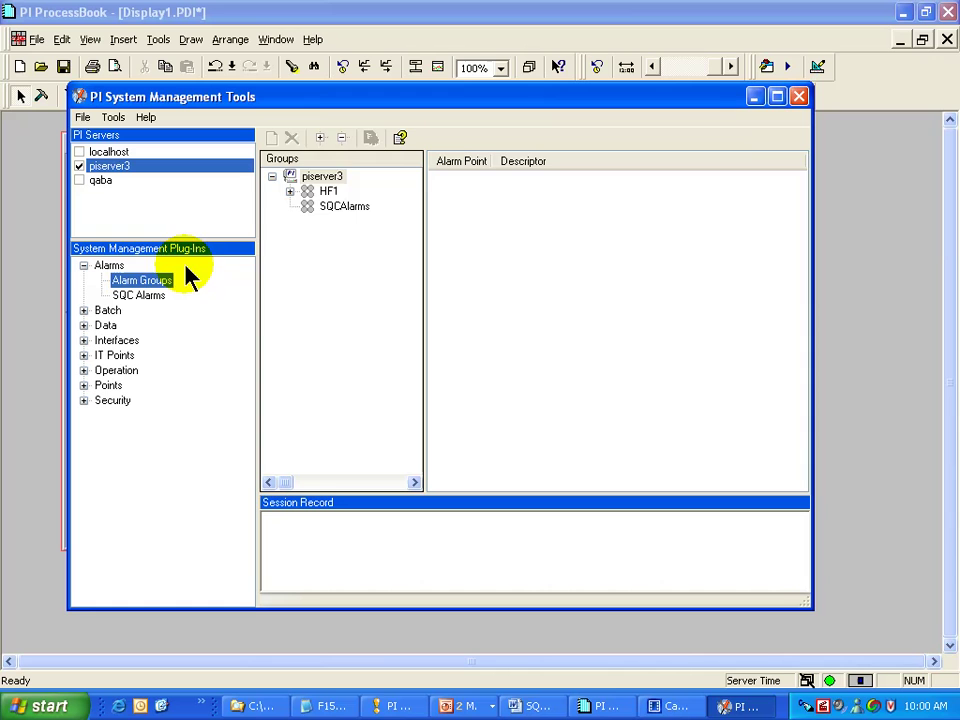
left_click(318, 180)
right_click(318, 182)
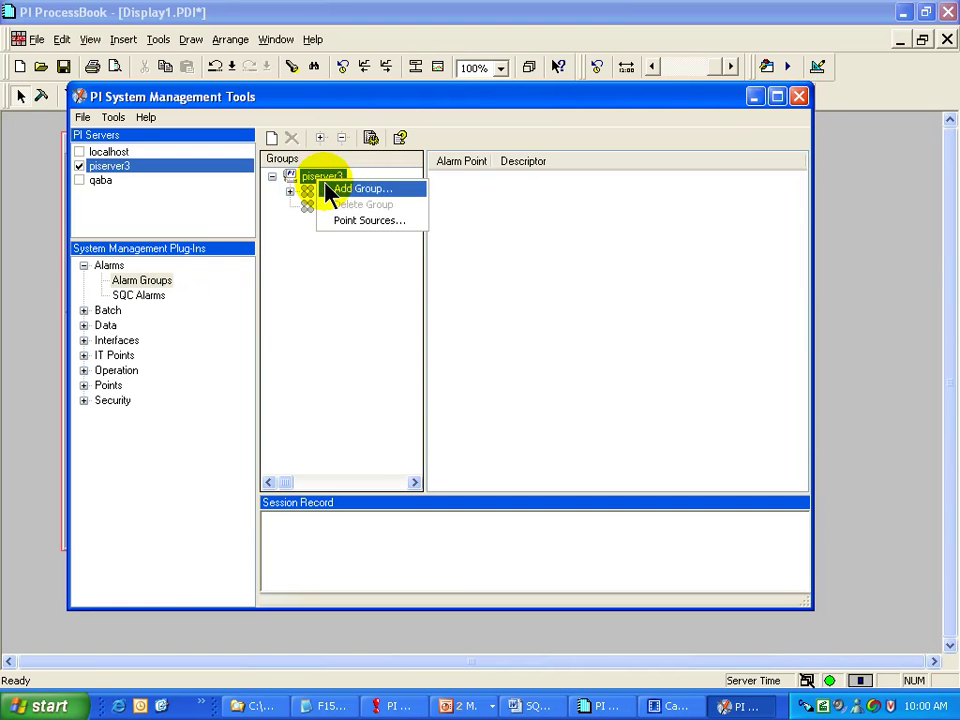
left_click(368, 222)
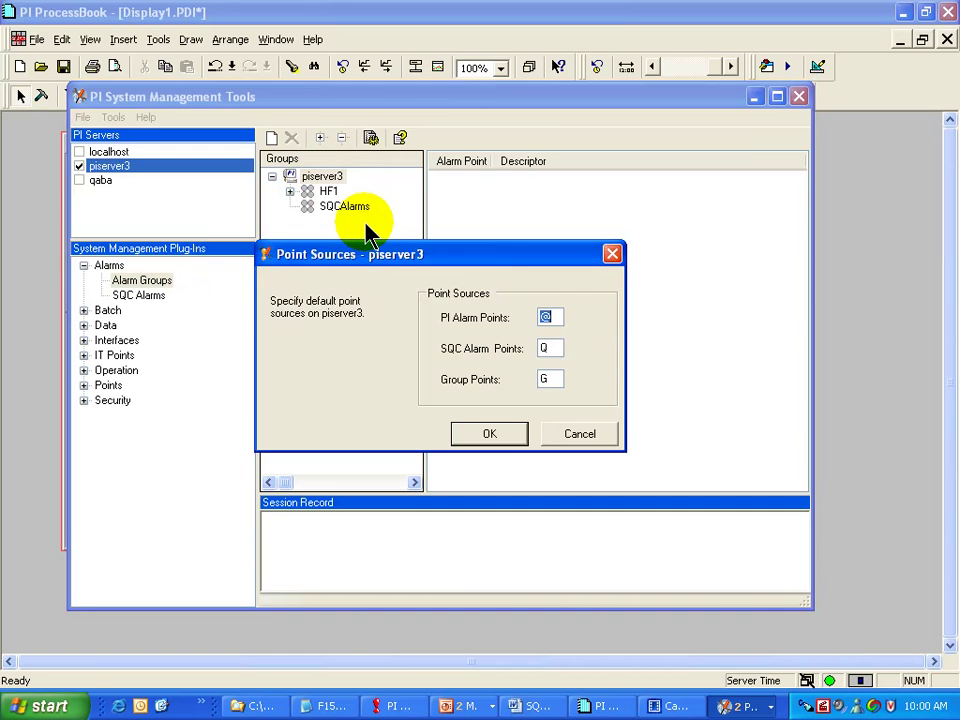
left_click(552, 347)
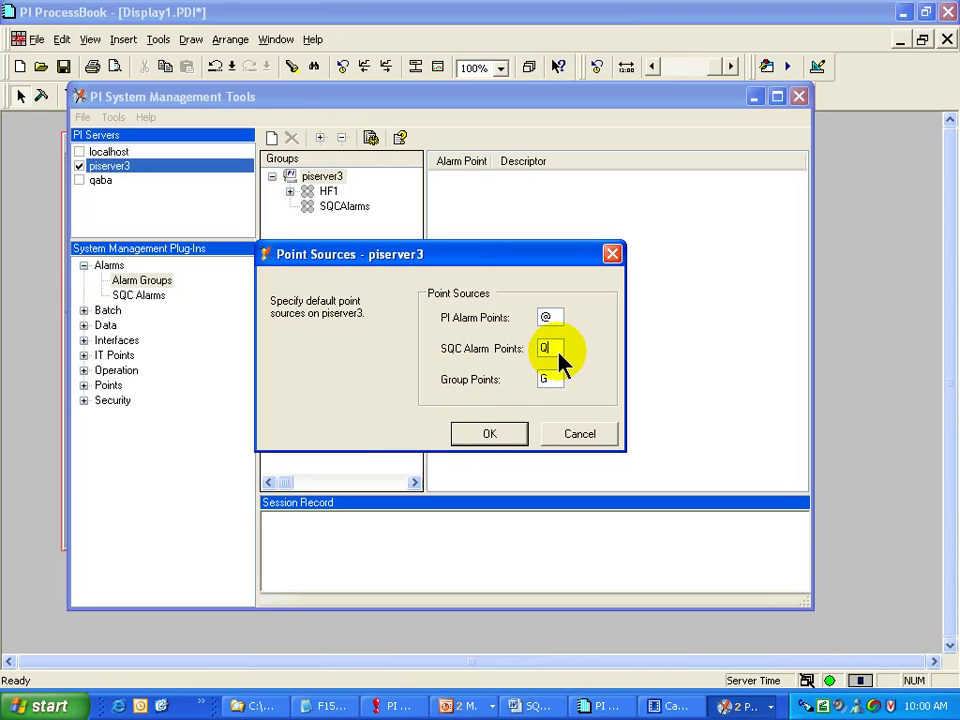
left_click(489, 434)
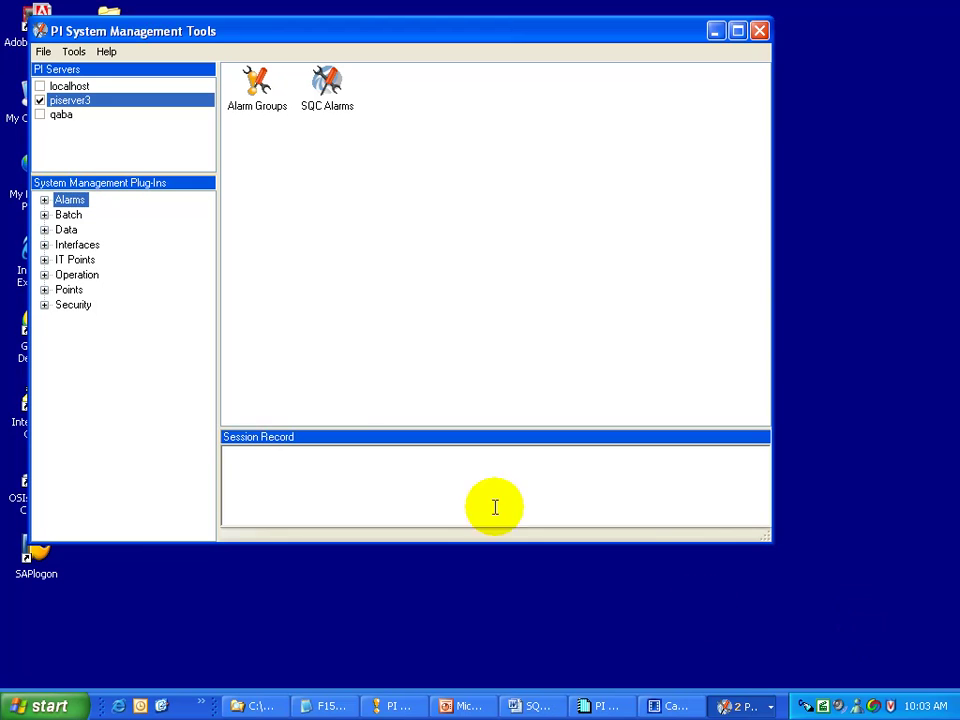
Open the SQC Alarms plug-in under Alarms and bring up the alarm list's context menu
left_click(44, 200)
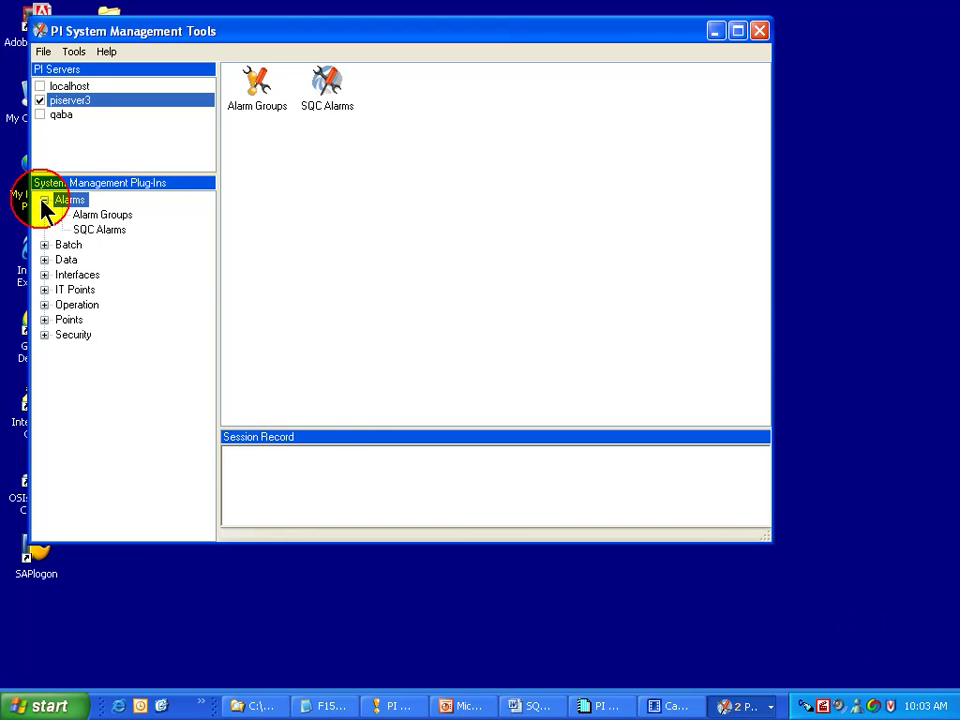
left_click(96, 232)
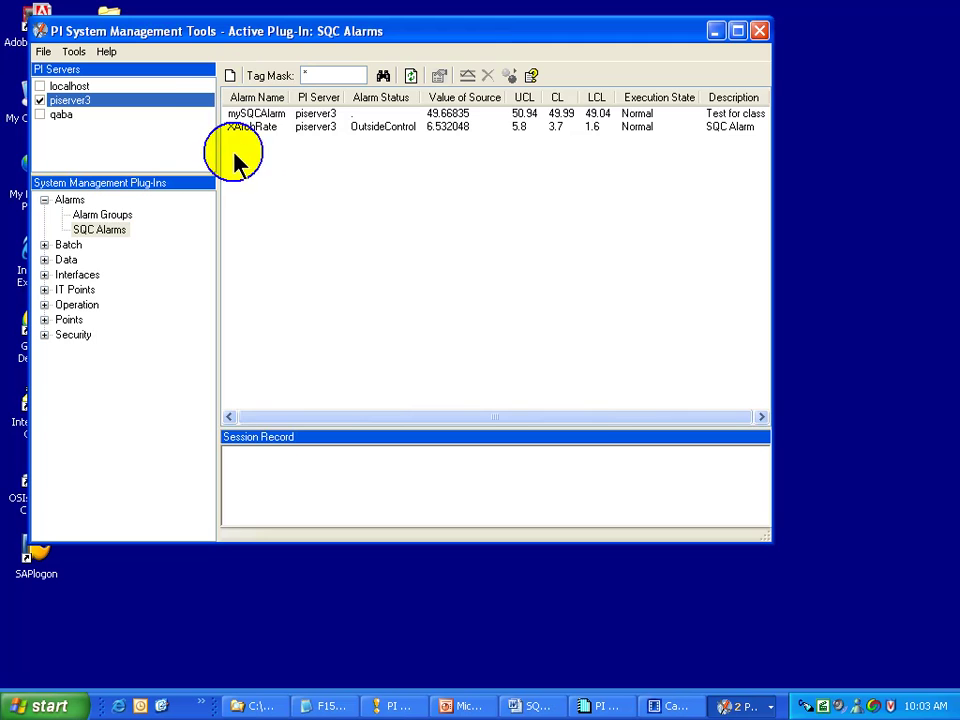
right_click(232, 153)
Create a new SQC alarm named mySQCAlarm1 with the description 'Test for class'
left_click(271, 186)
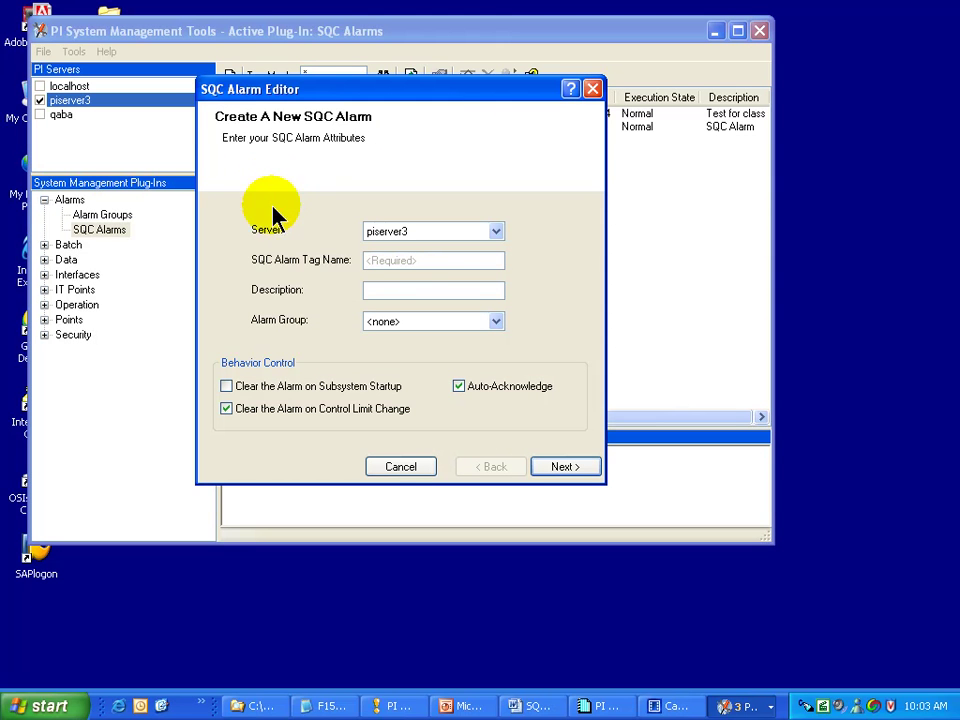
left_click(424, 263)
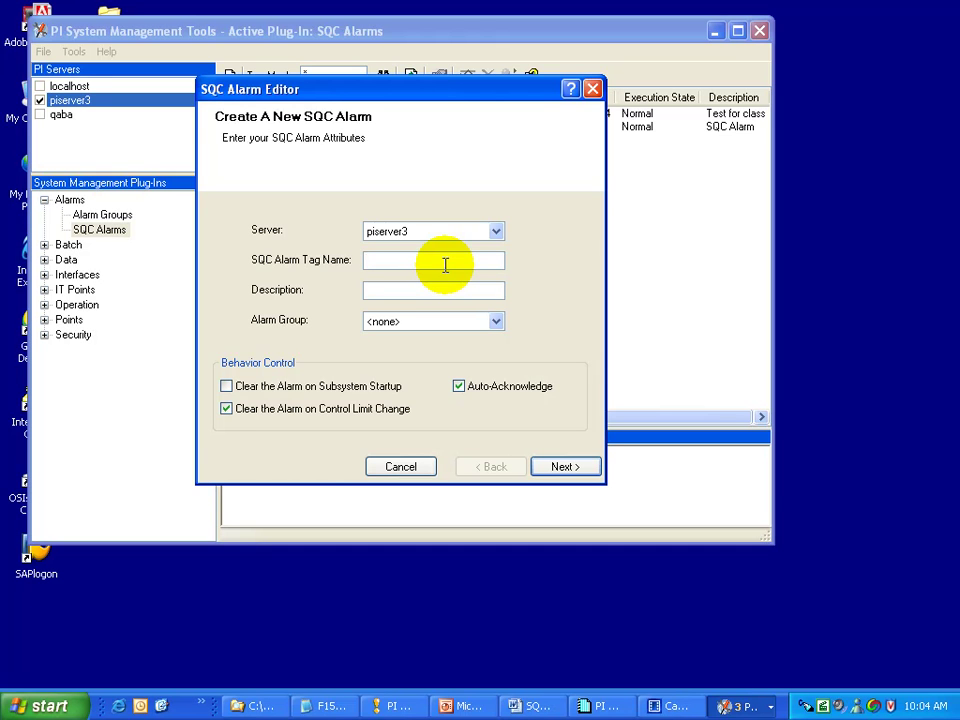
type("mySQCAlarm1")
left_click(416, 291)
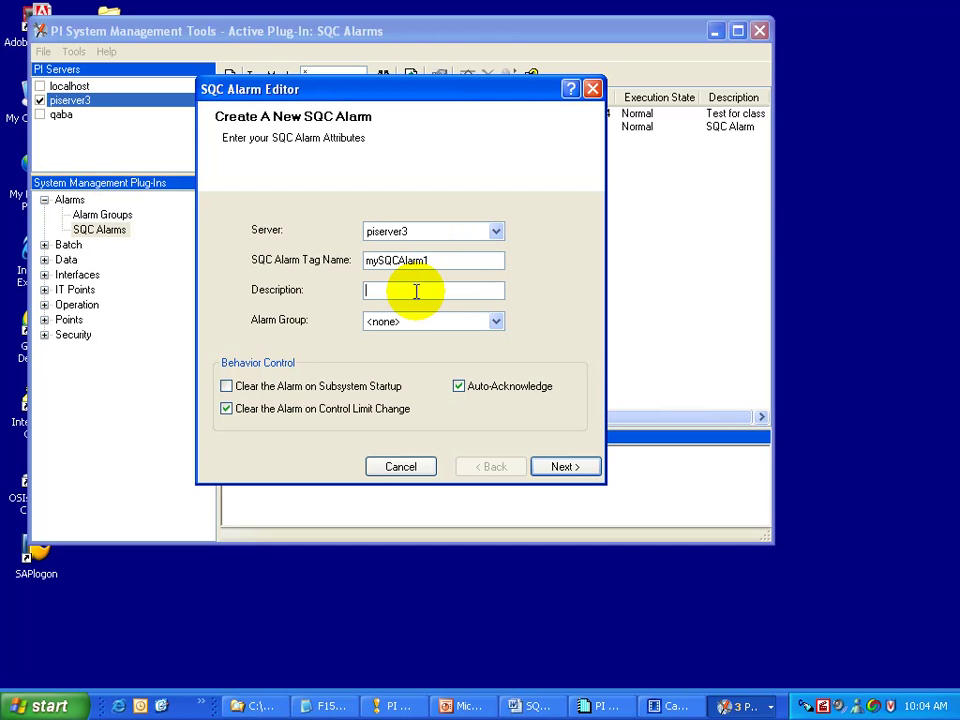
type("Test for class")
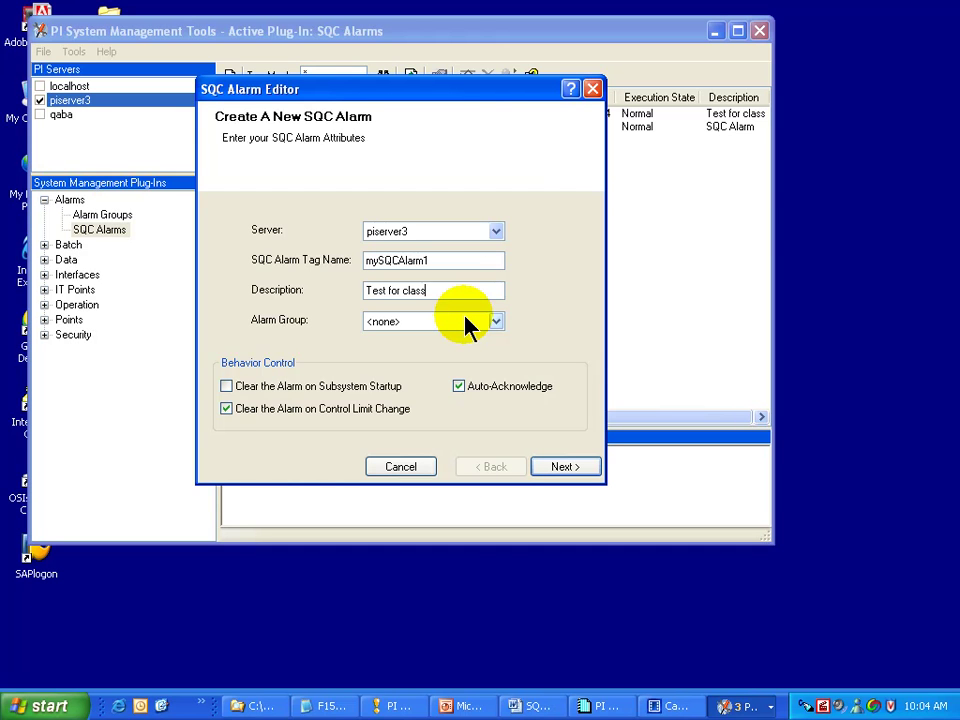
In PI AlarmView, review the HF Area, Unit 1 Group and Test for SQC Class alarms, then collapse HF Area
left_click(391, 708)
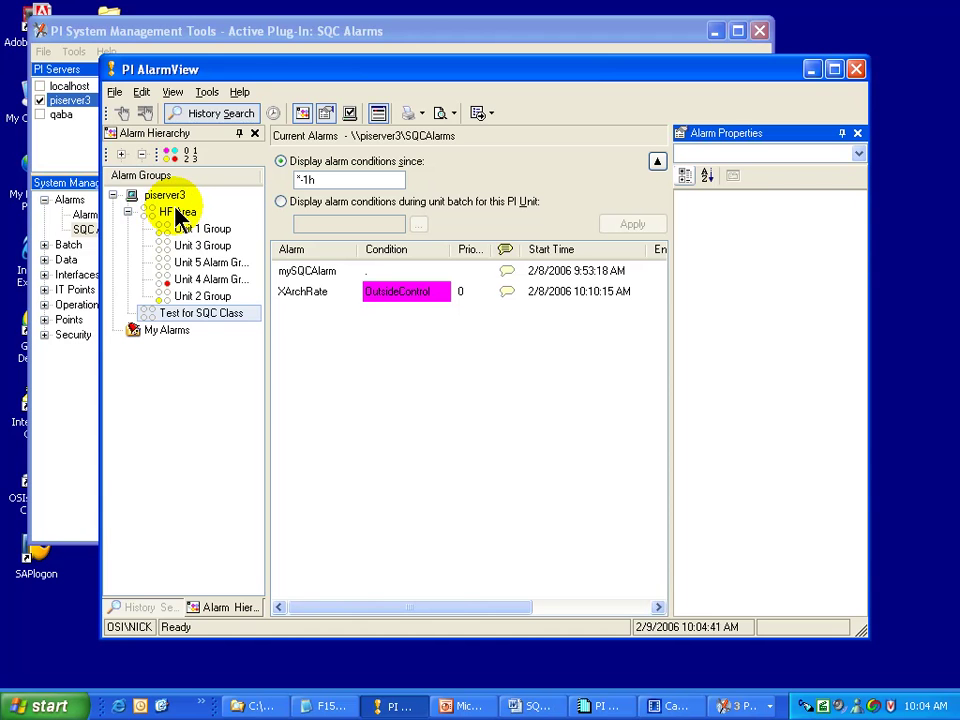
left_click(176, 213)
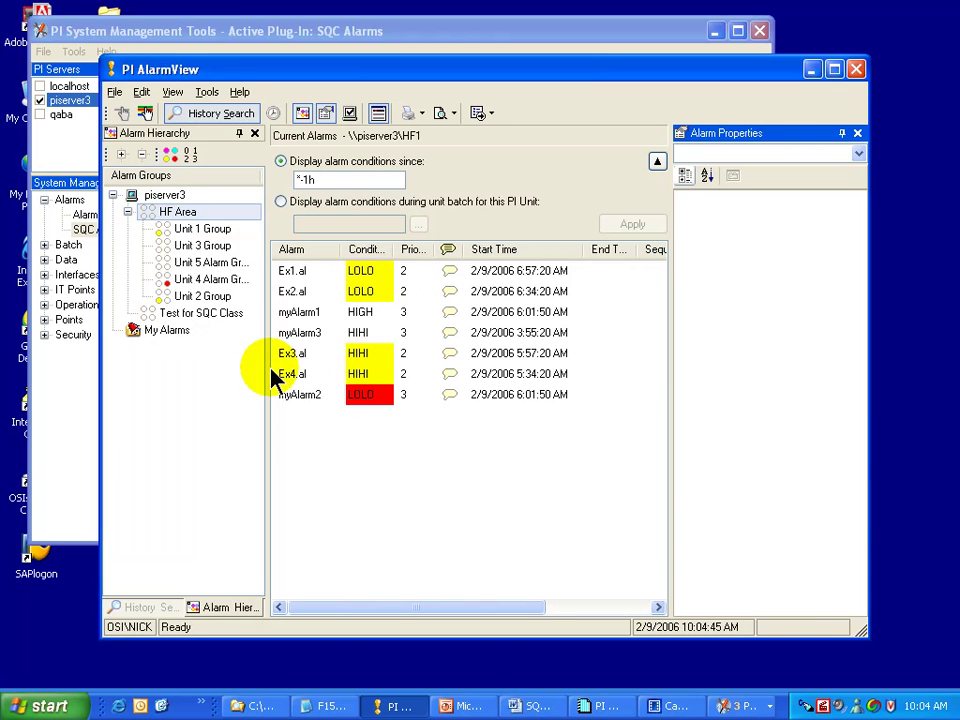
left_click(186, 232)
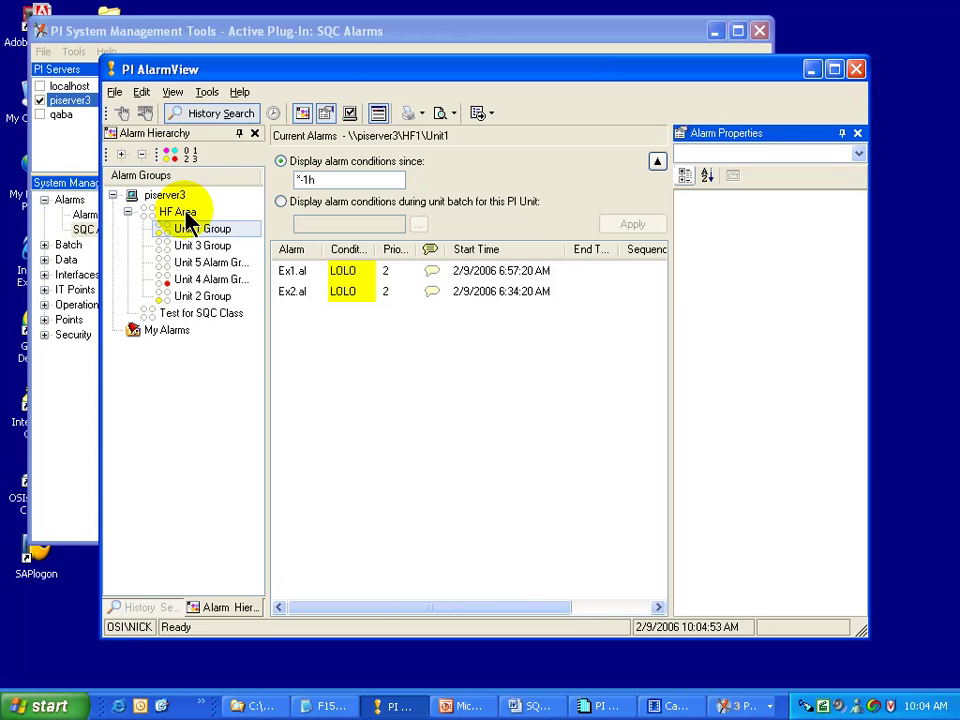
left_click(195, 314)
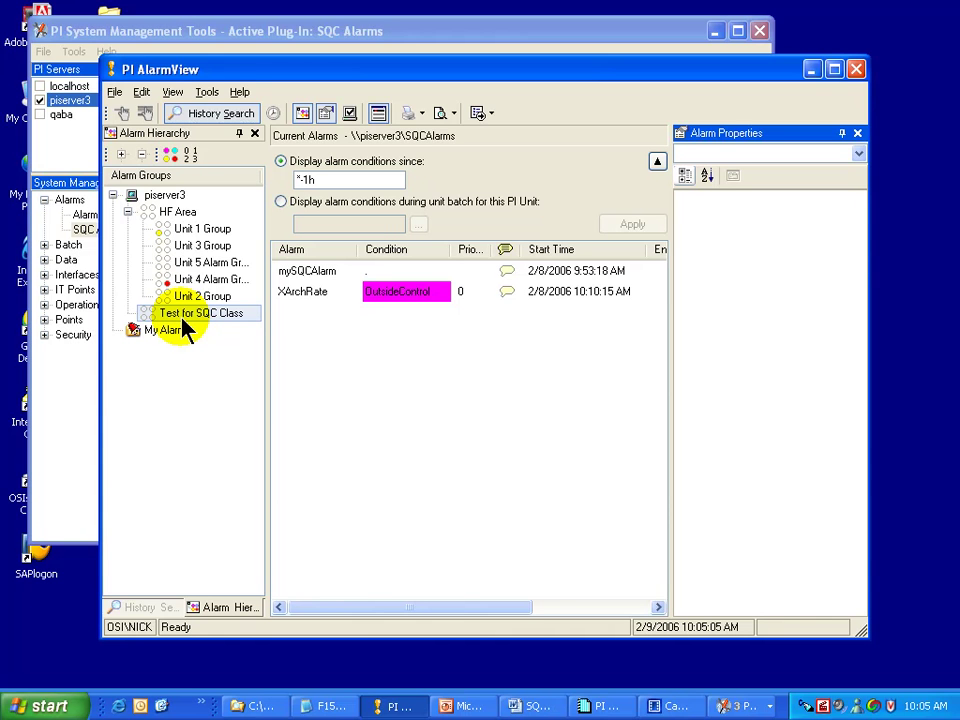
left_click(127, 212)
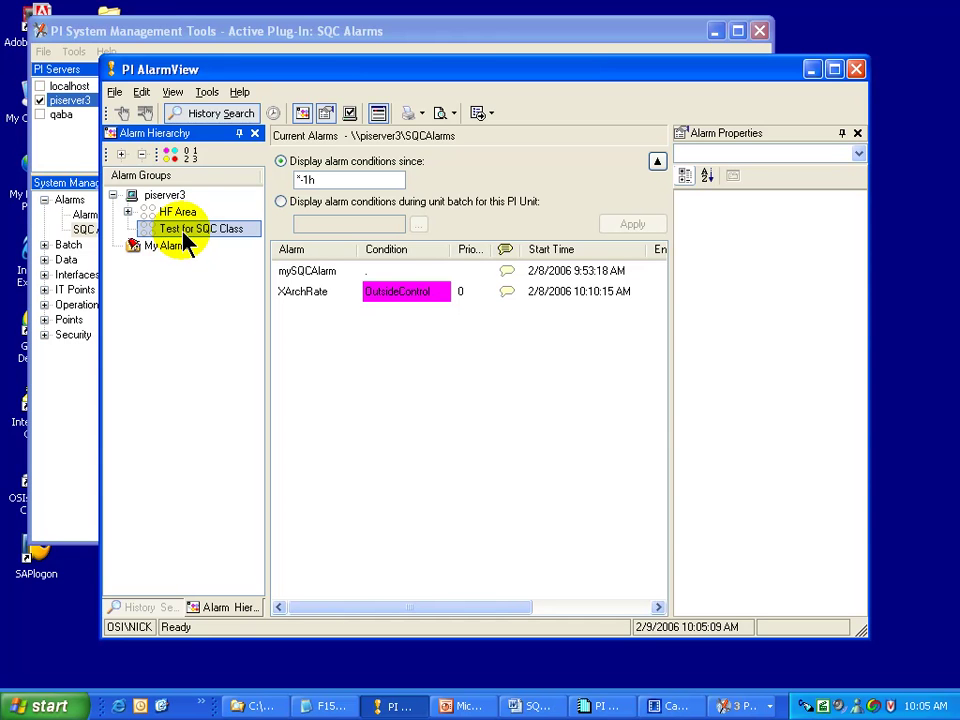
left_click(81, 400)
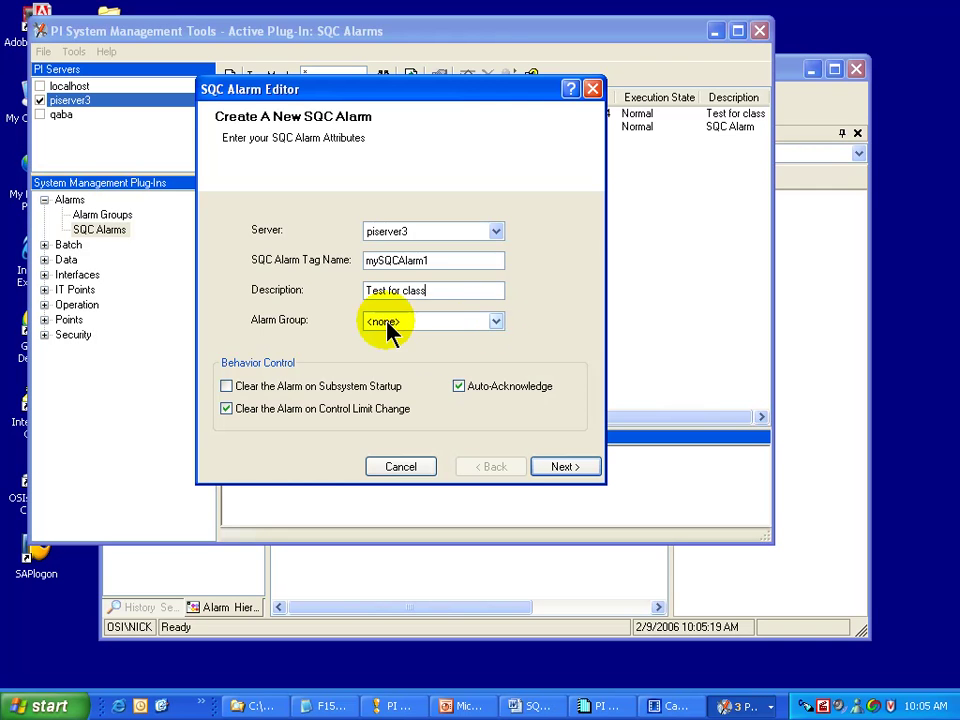
Set the new alarm's Alarm Group to SQCAlarms
left_click(496, 322)
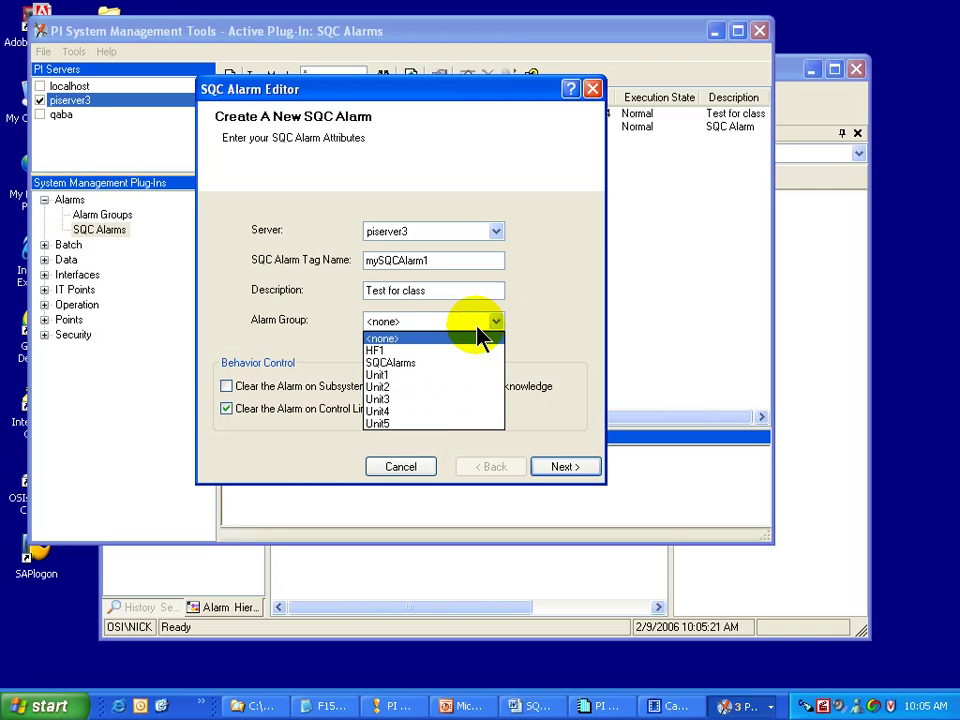
left_click(429, 364)
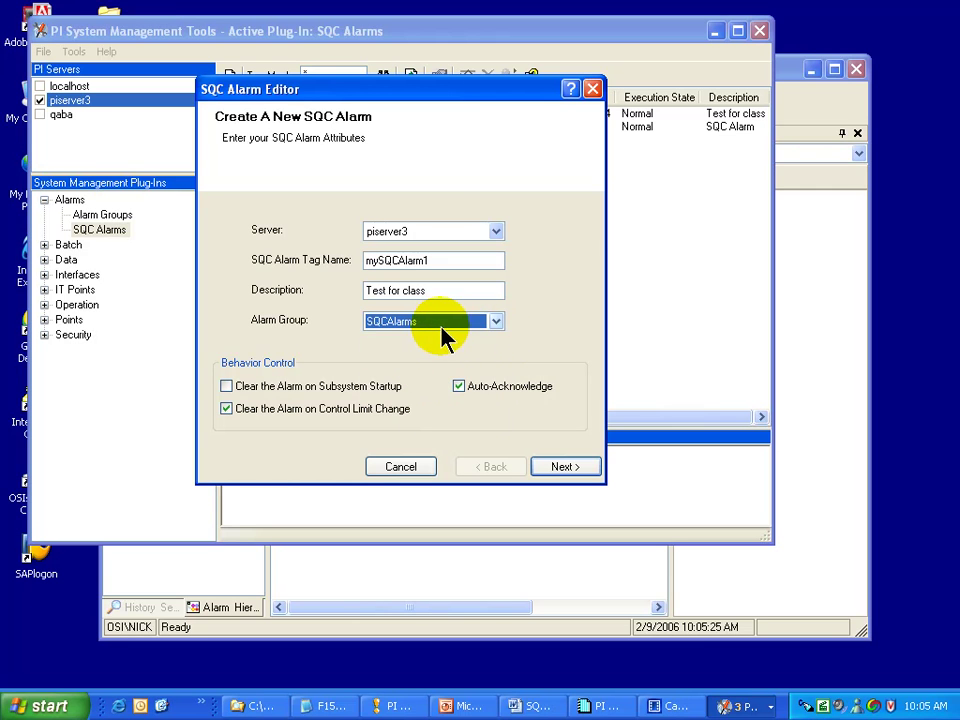
left_click(440, 326)
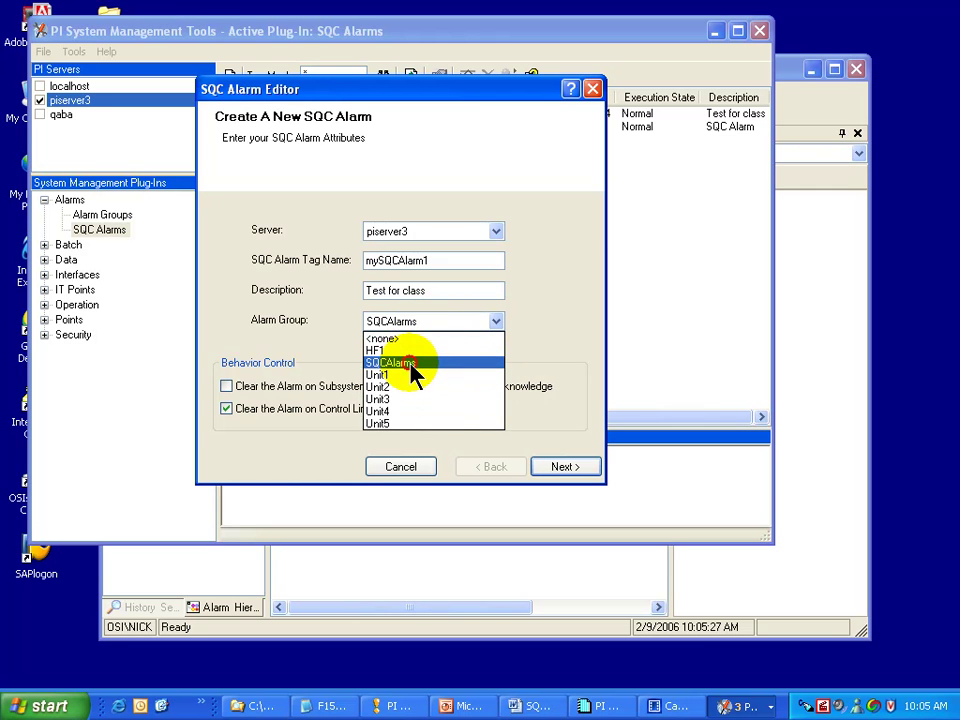
left_click(410, 364)
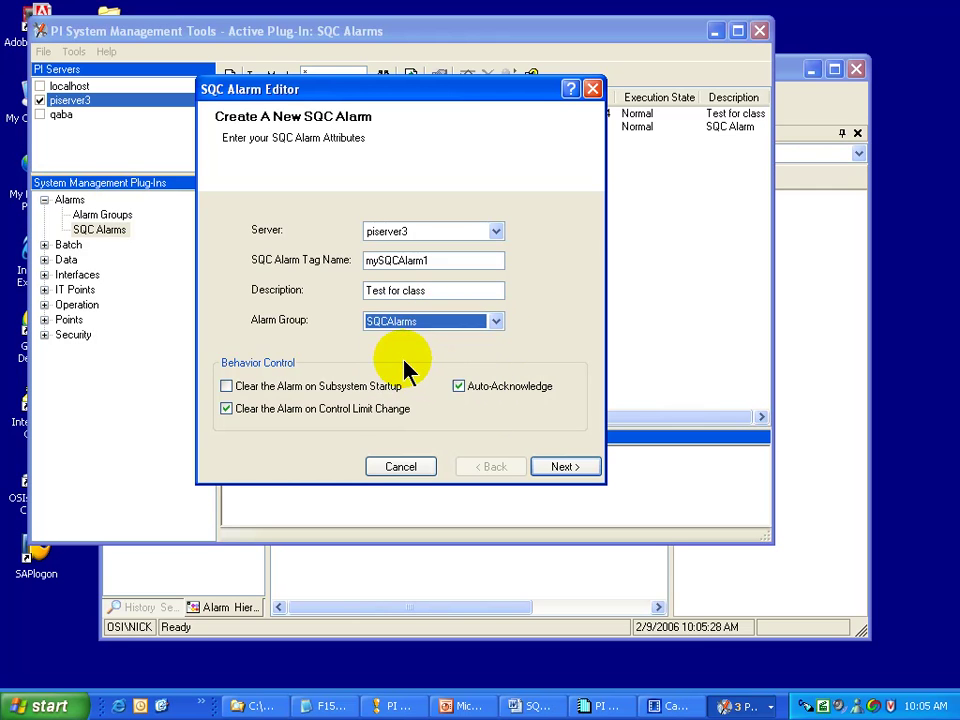
left_click(740, 705)
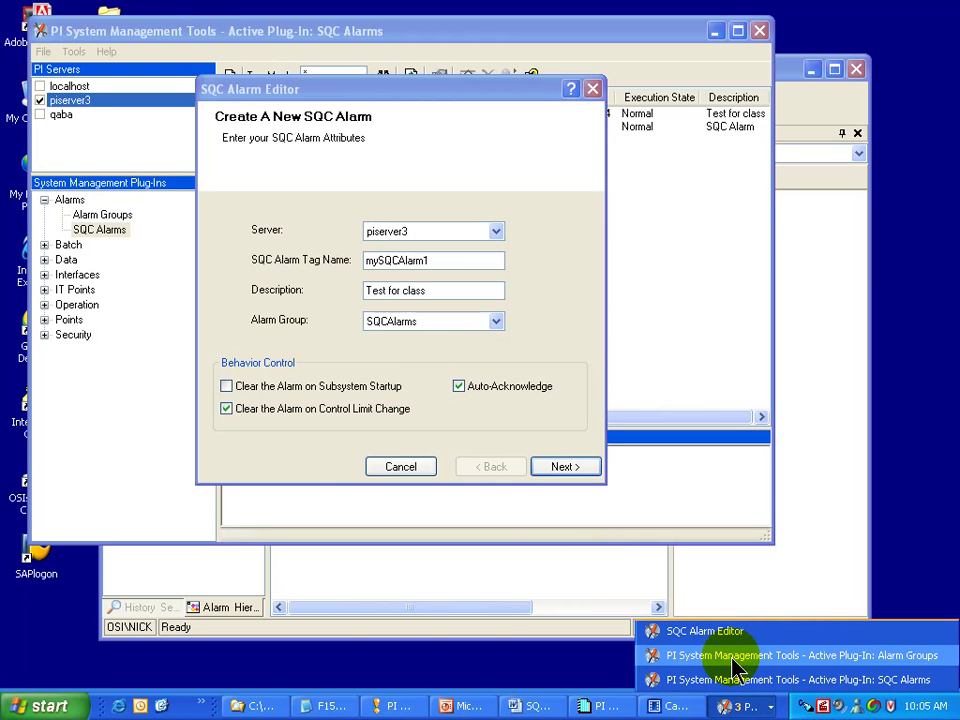
In the Alarm Groups window, expand HF1 to Unit1–Unit5 and list the SQCAlarms group's alarms
left_click(732, 658)
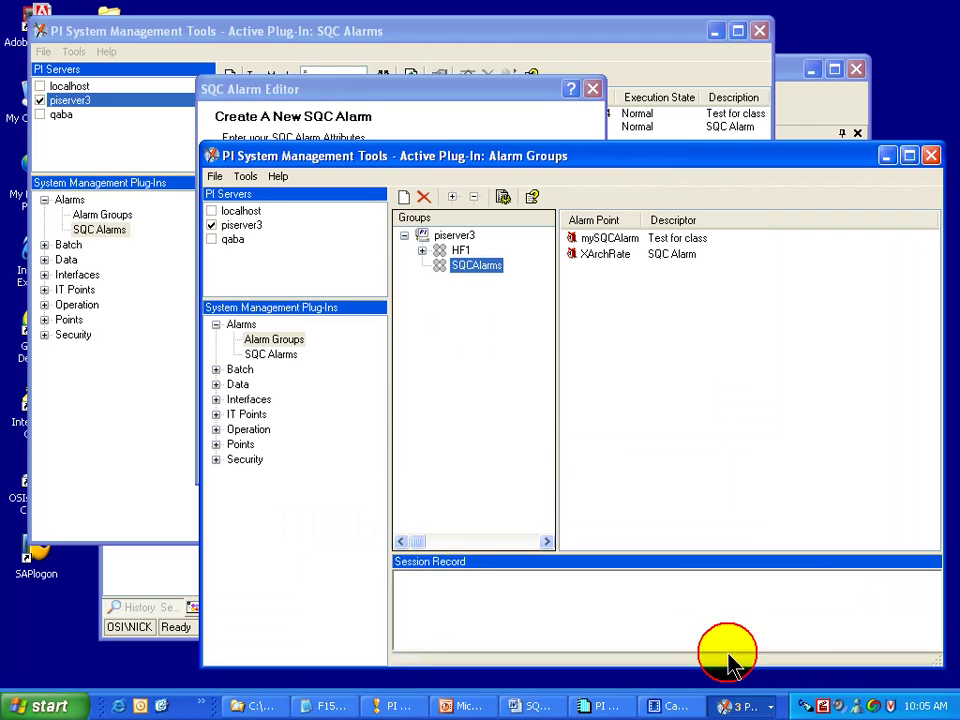
left_click(278, 343)
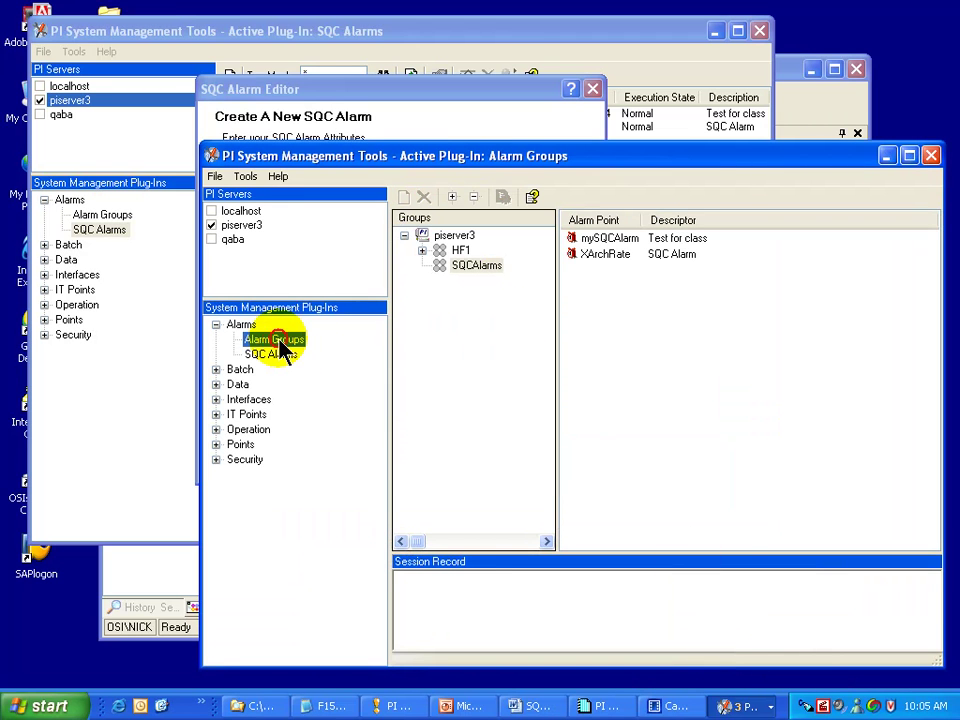
left_click(461, 268)
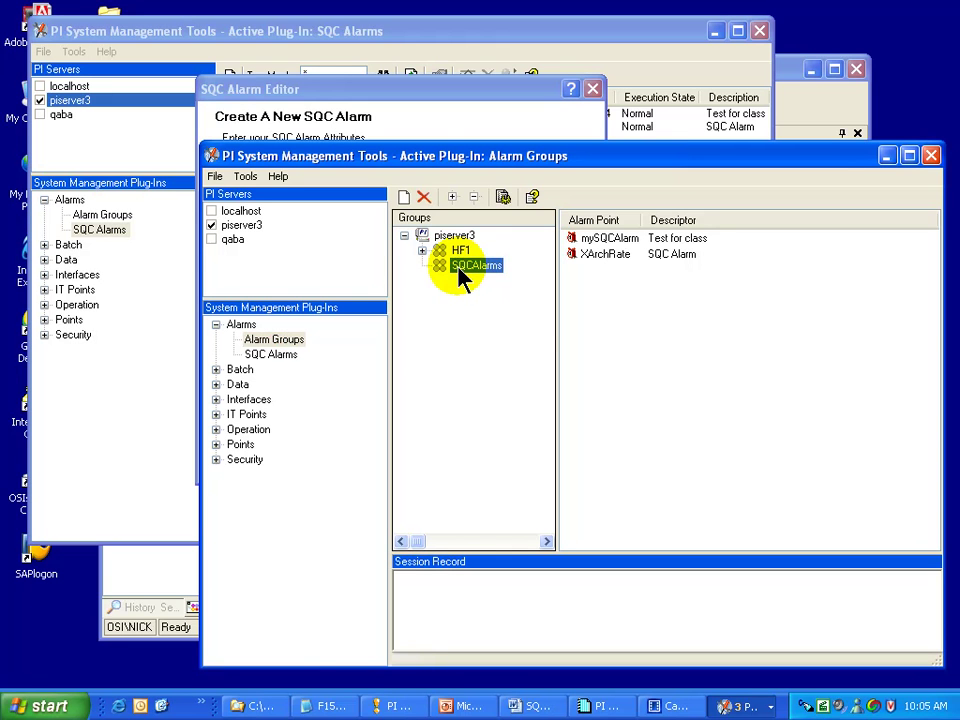
right_click(460, 290)
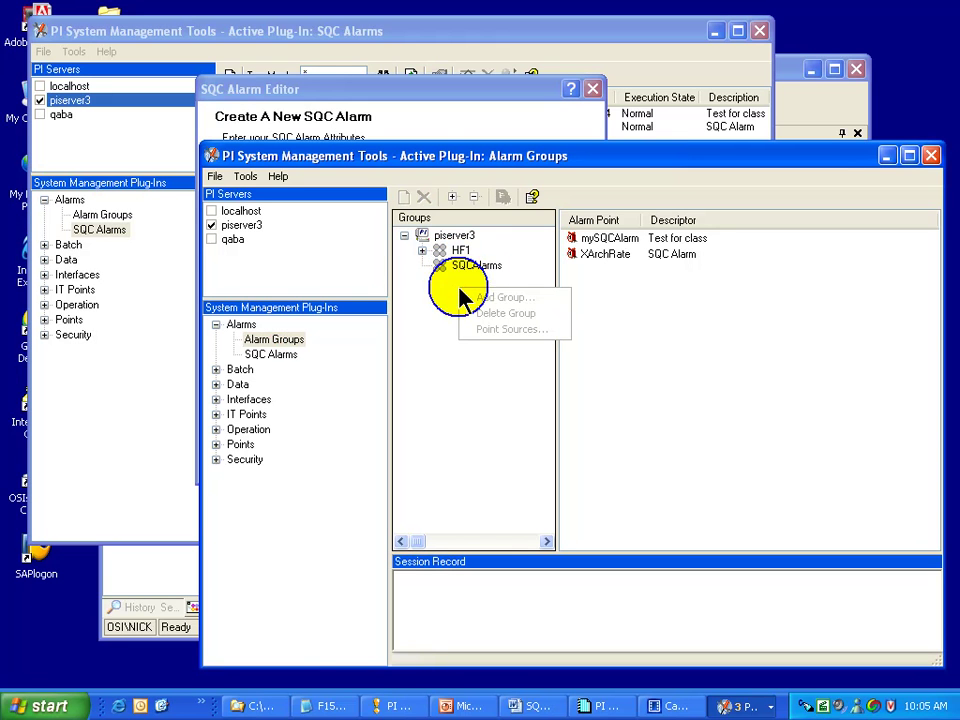
left_click(458, 270)
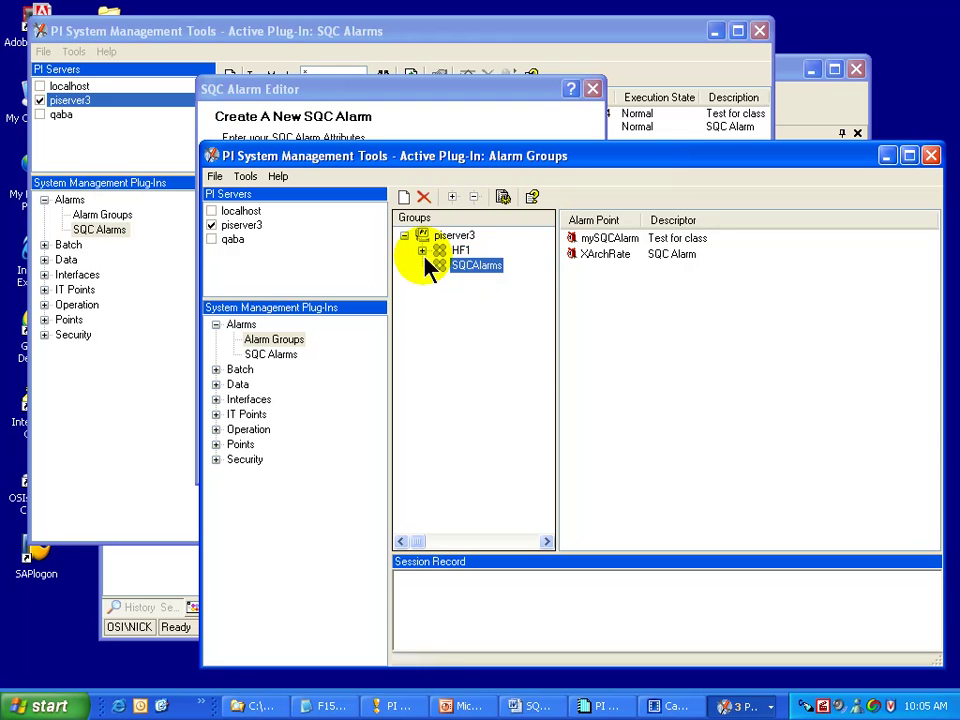
left_click(422, 251)
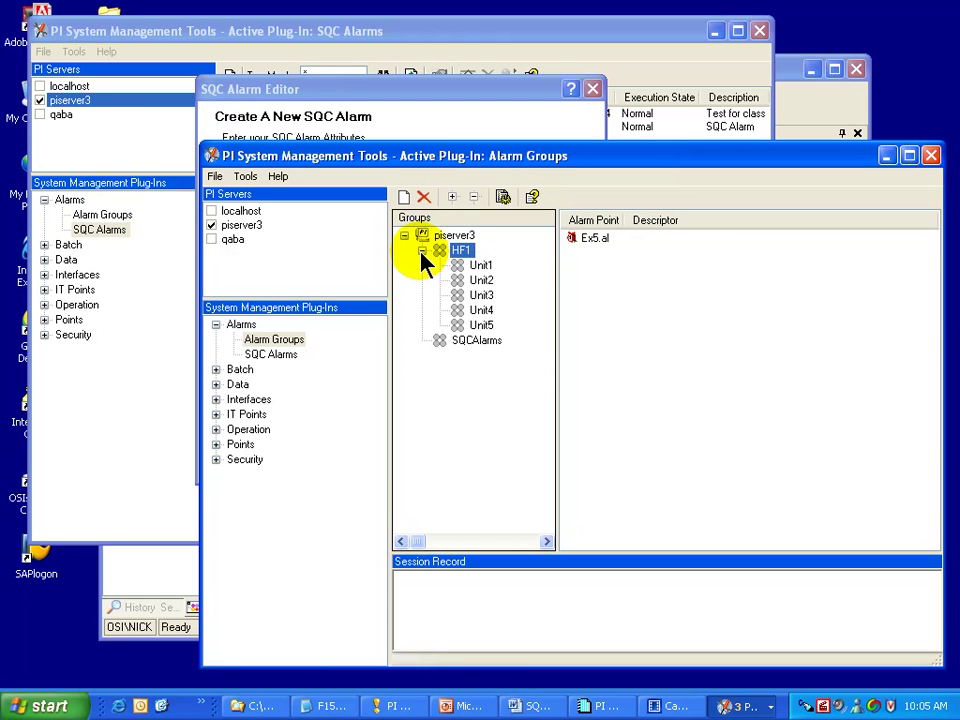
left_click(465, 342)
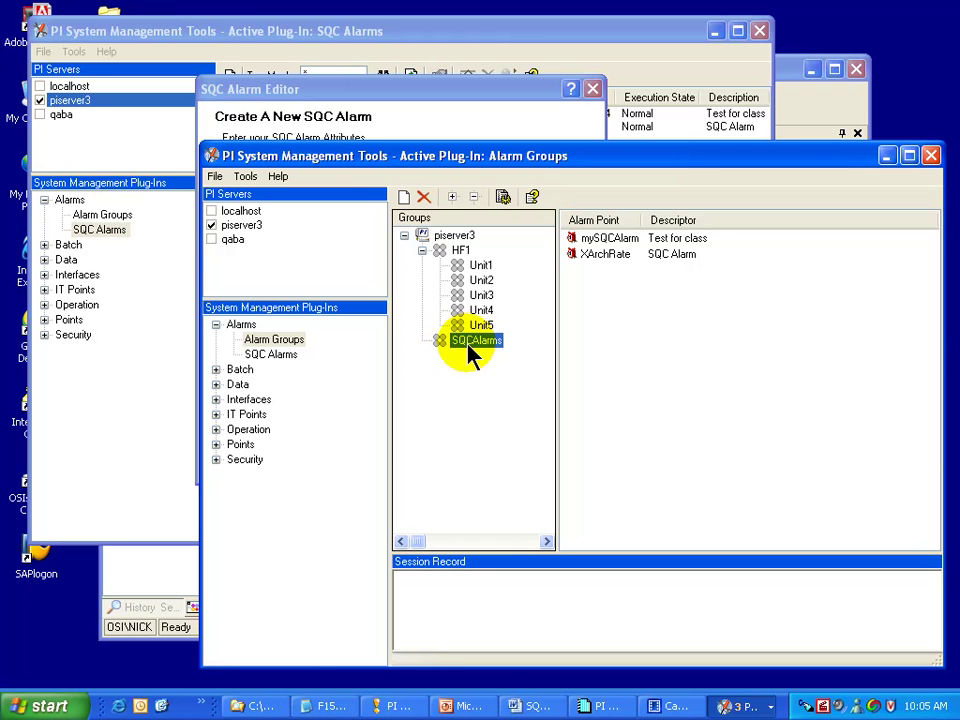
right_click(456, 345)
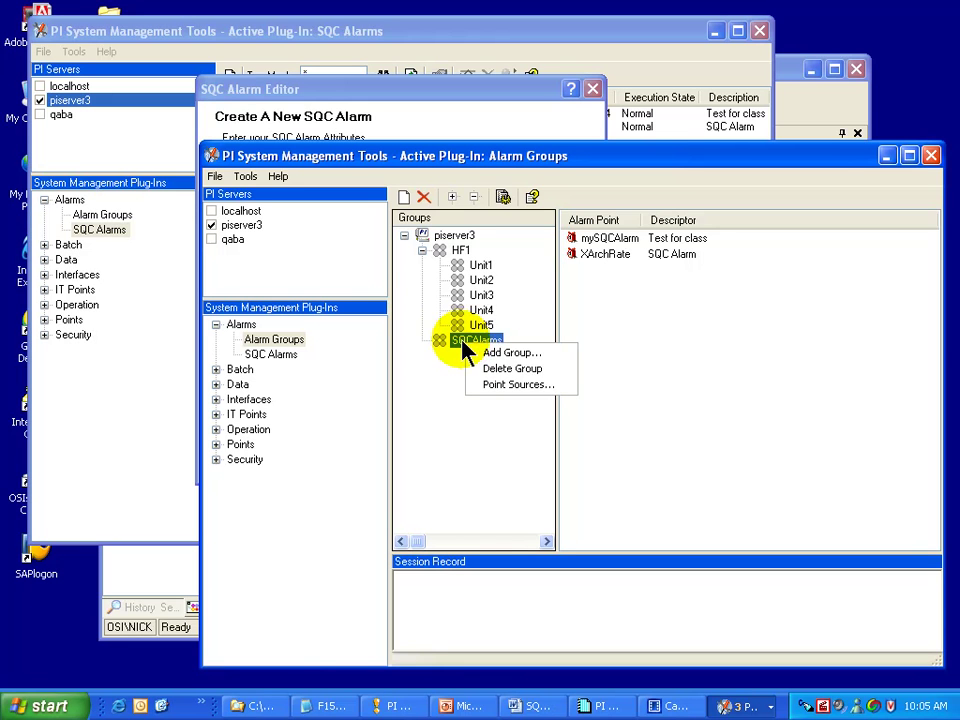
left_click(456, 345)
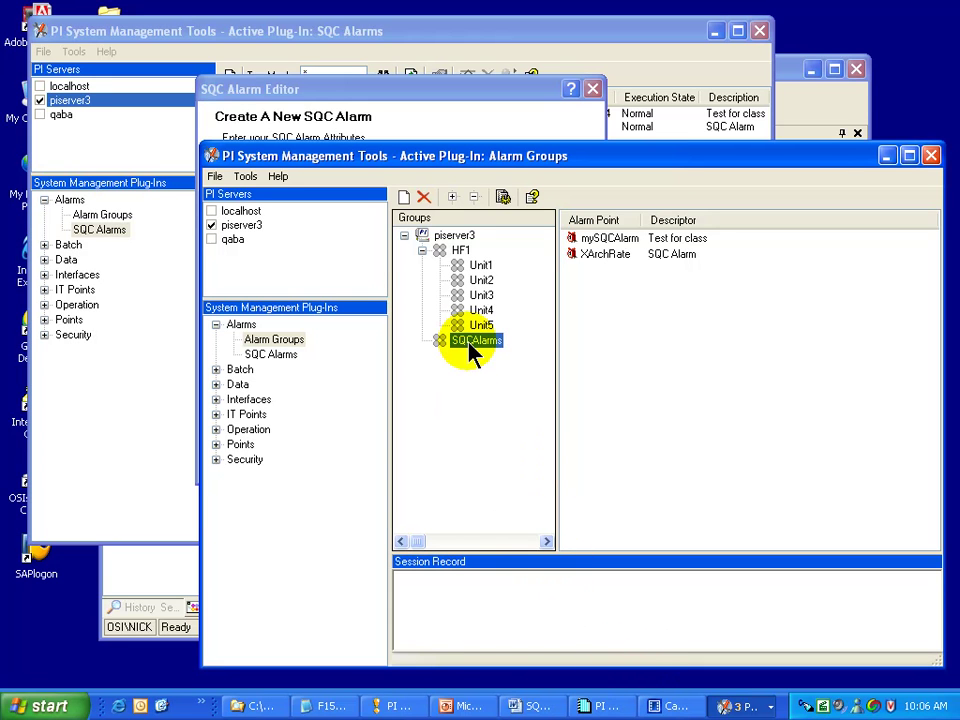
left_click(630, 710)
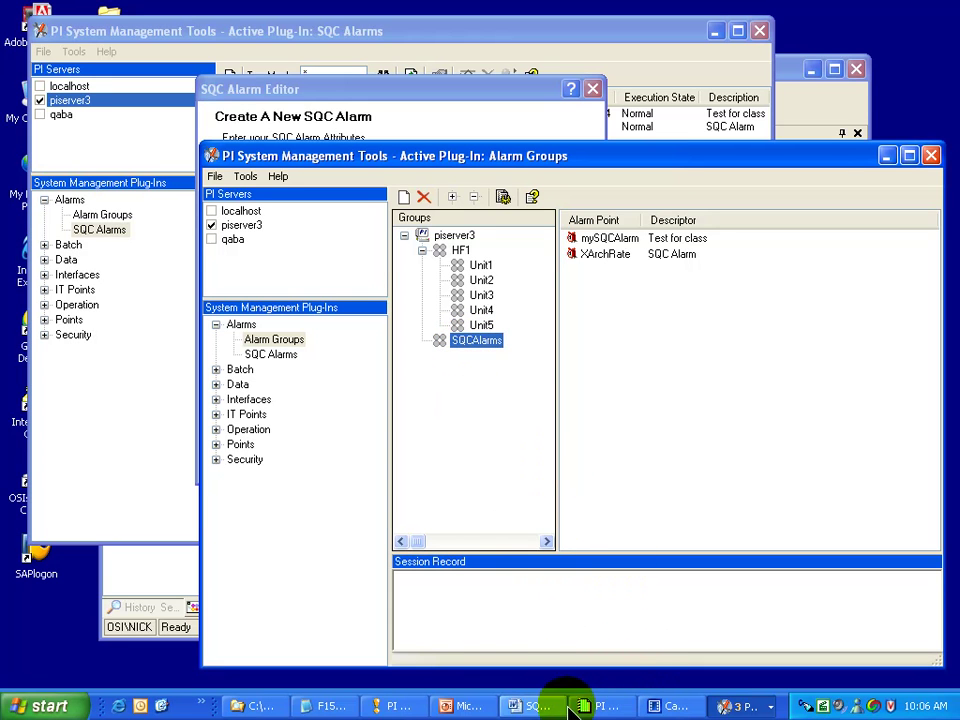
Confirm SQCAlarms as the alarm group and enable Auto-Acknowledge in the SQC Alarm Editor
key("alt+Tab")
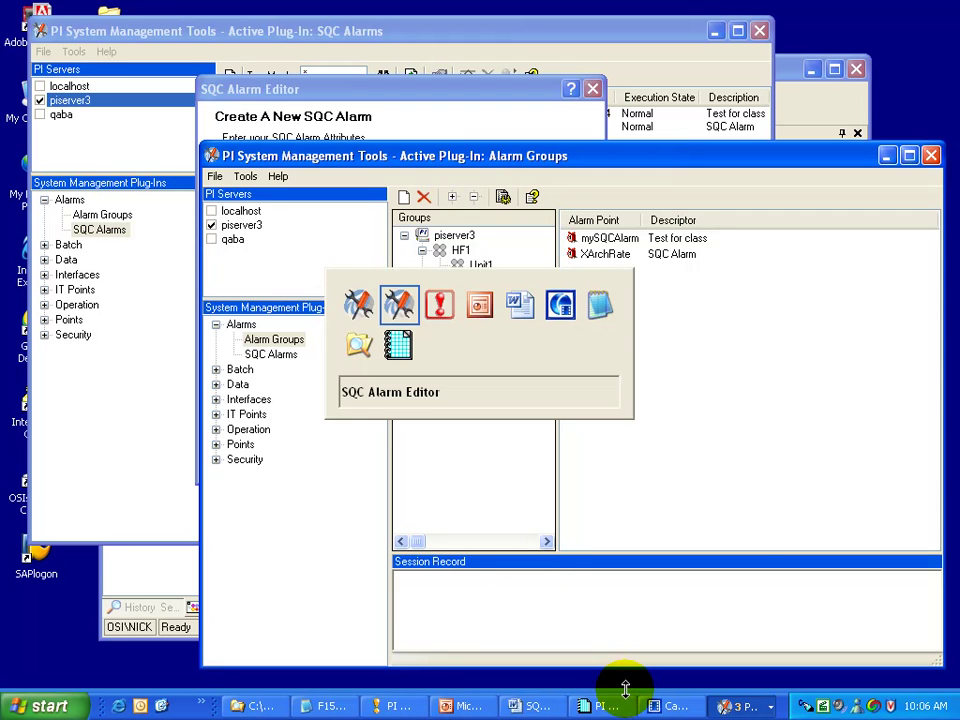
left_click(495, 322)
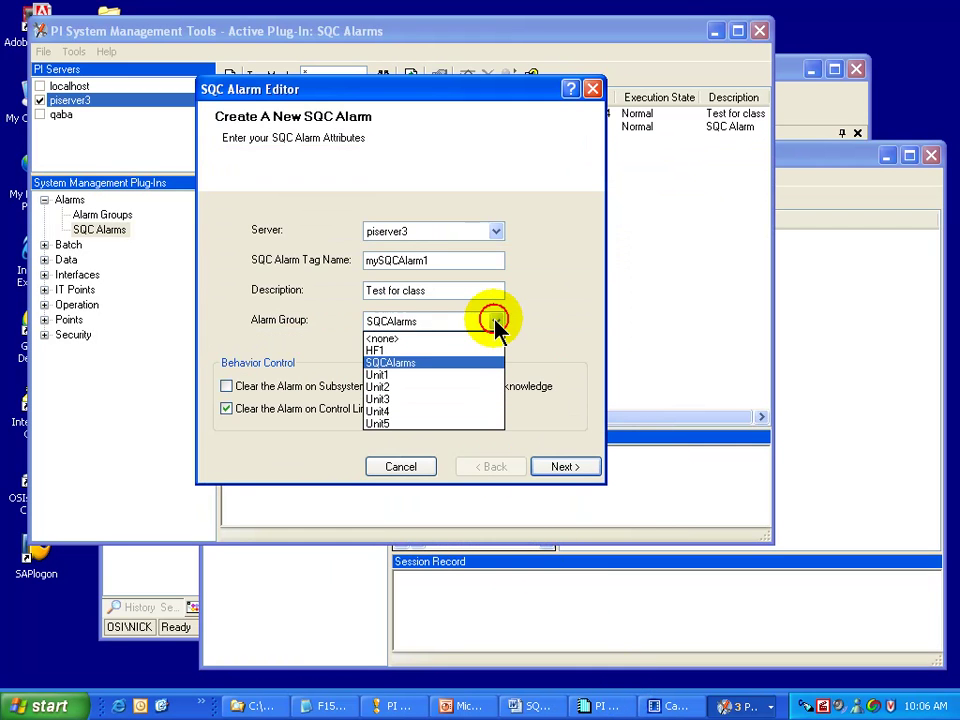
left_click(400, 370)
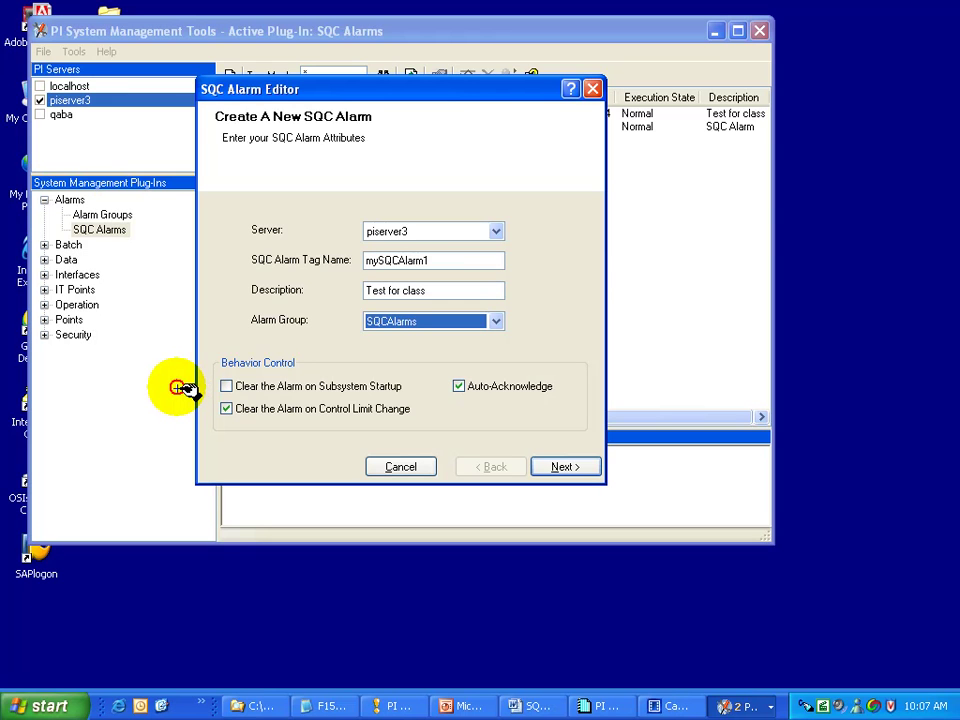
left_click(190, 389)
left_click_drag(190, 389, 144, 398)
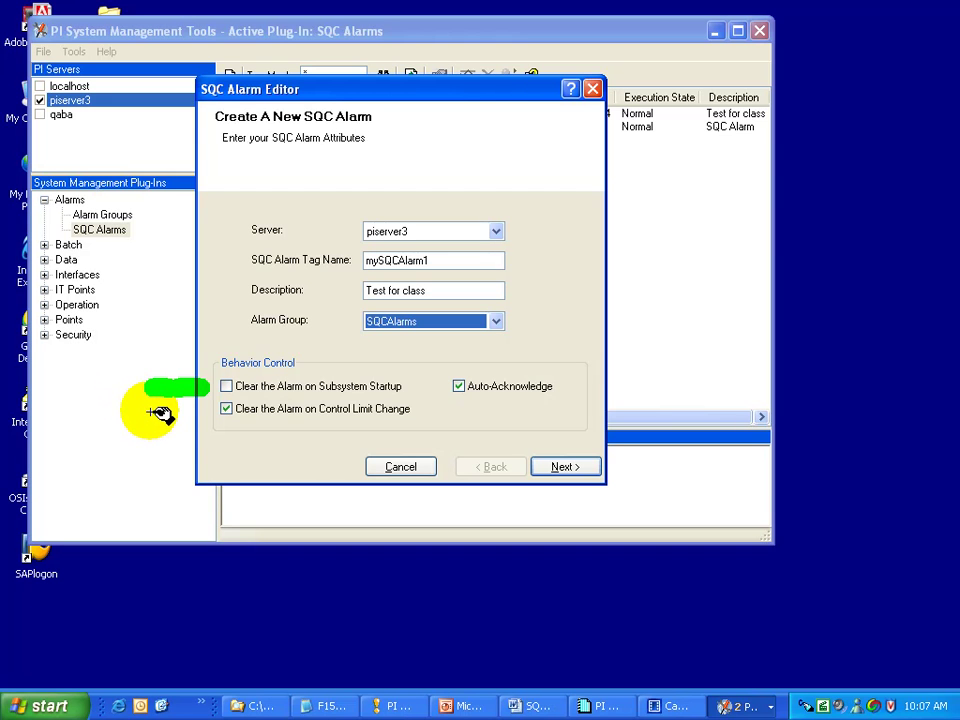
left_click_drag(150, 411, 214, 411)
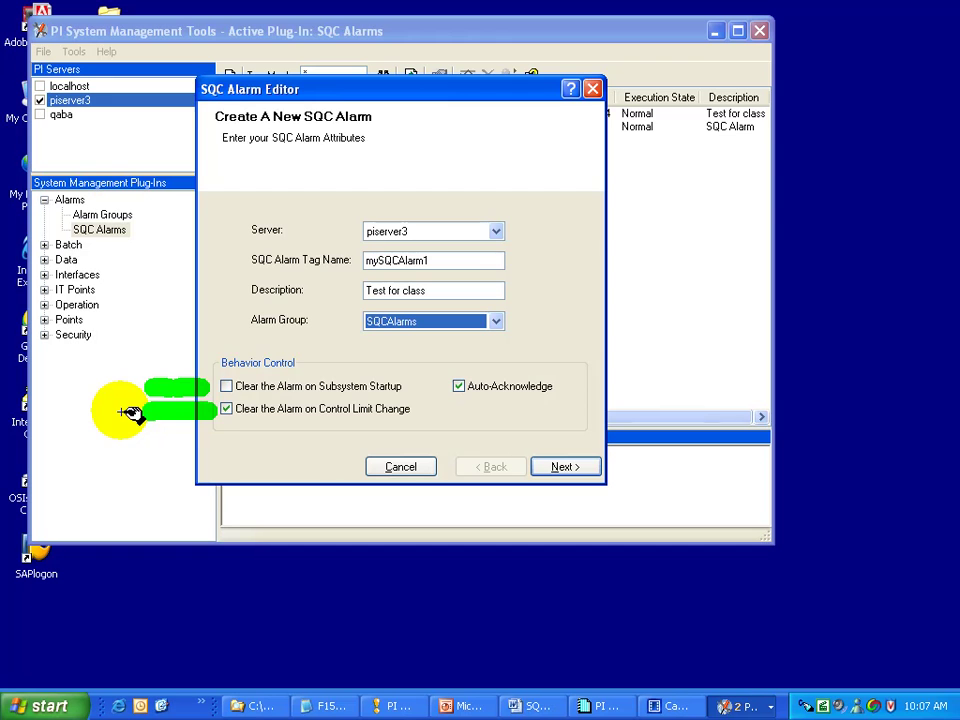
left_click(452, 387)
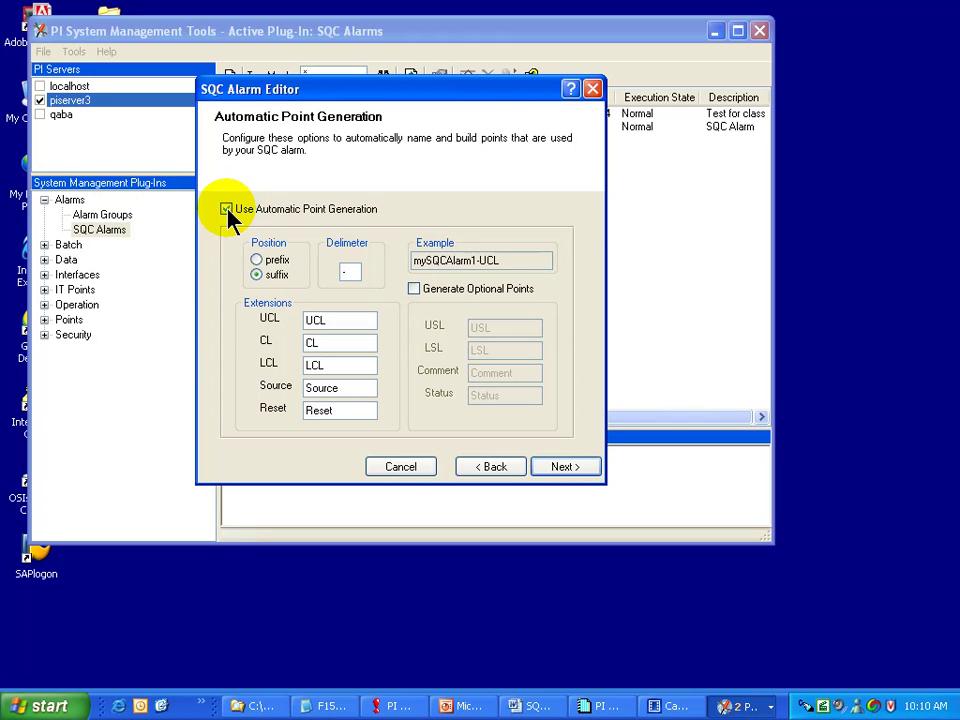
left_click(227, 210)
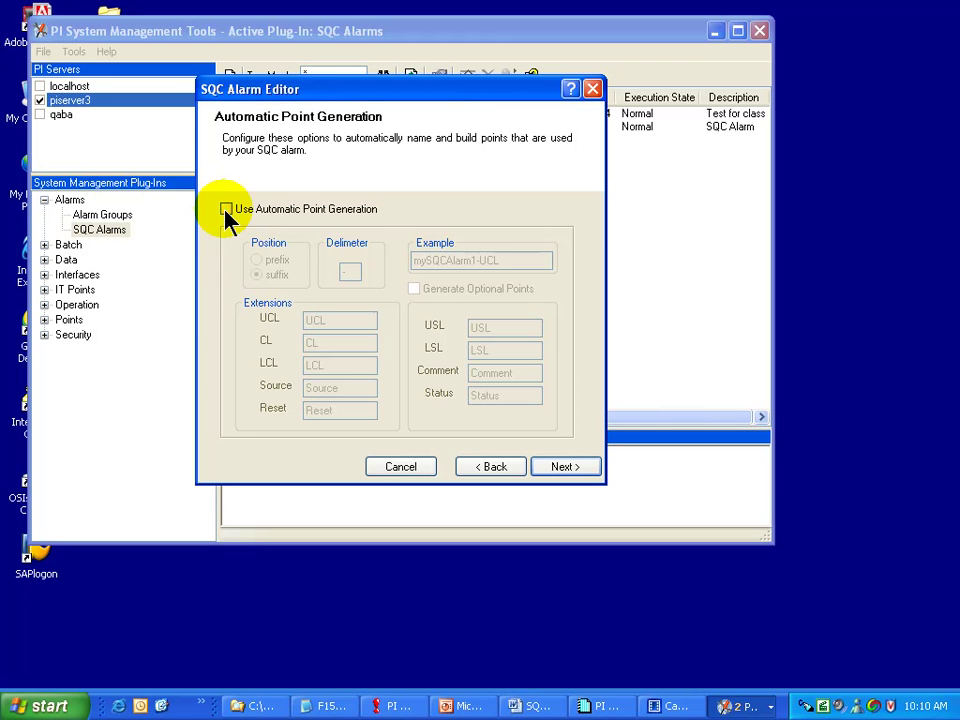
left_click(226, 210)
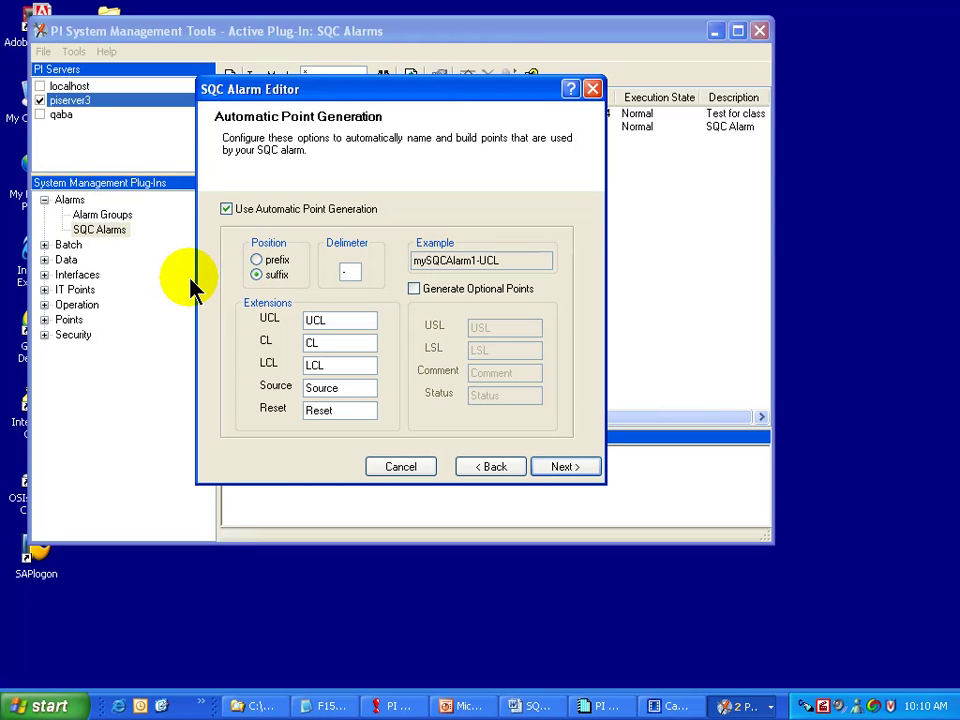
double_click(313, 320)
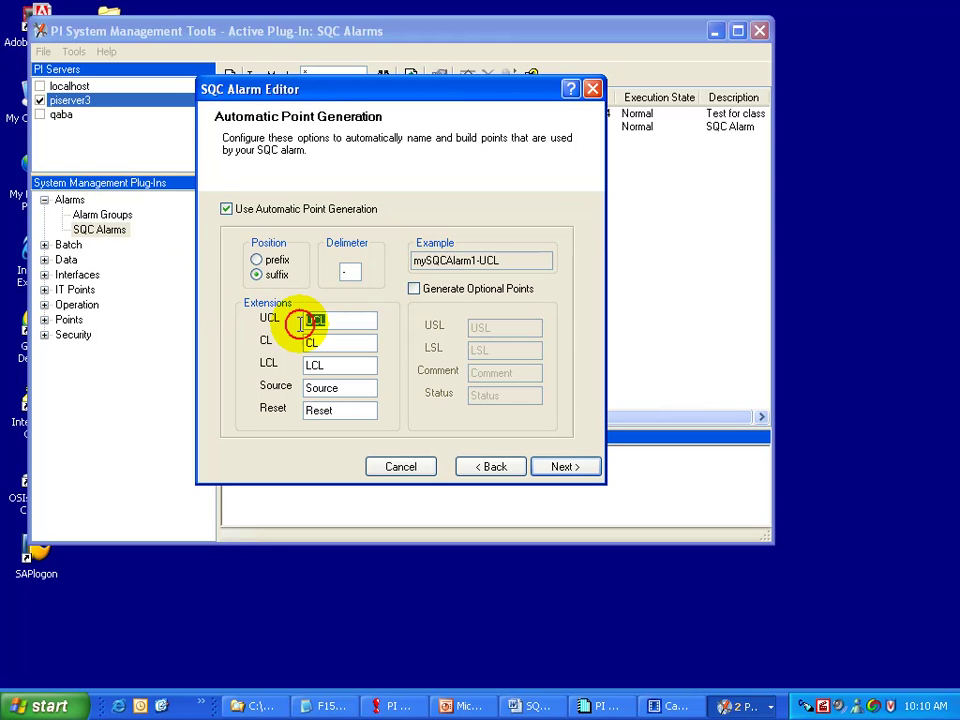
double_click(315, 343)
double_click(330, 366)
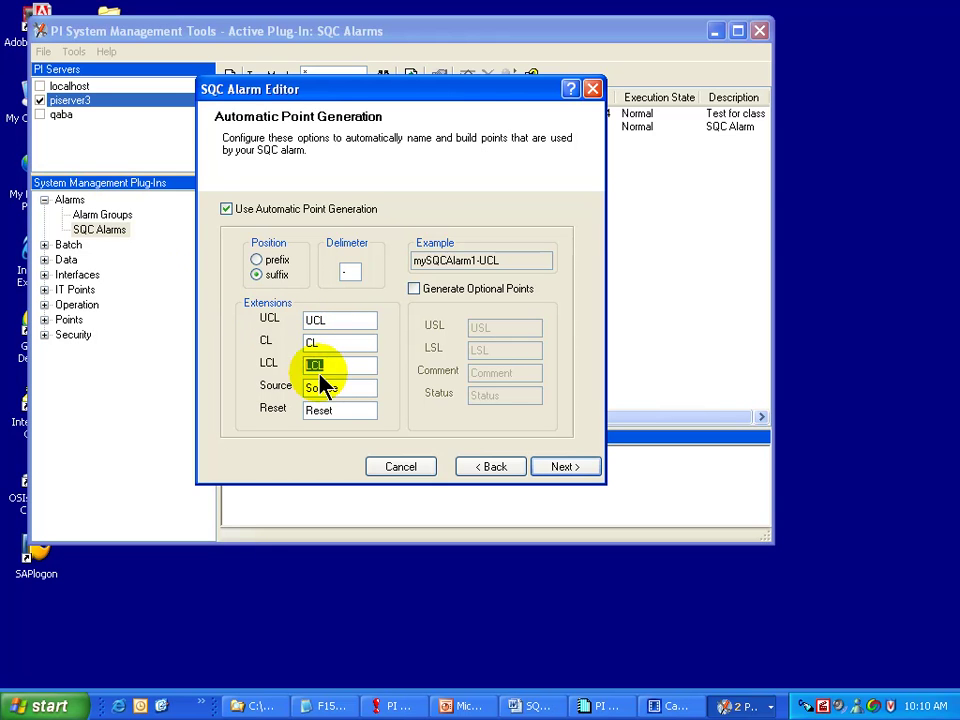
double_click(330, 388)
double_click(336, 410)
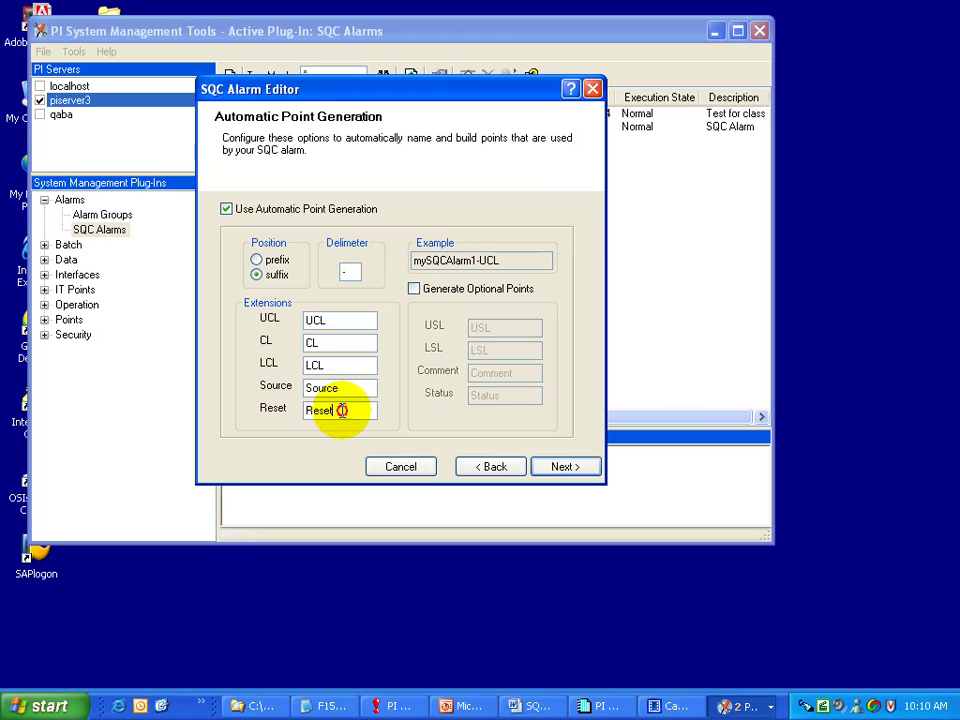
left_click(349, 388)
left_click_drag(349, 388, 285, 390)
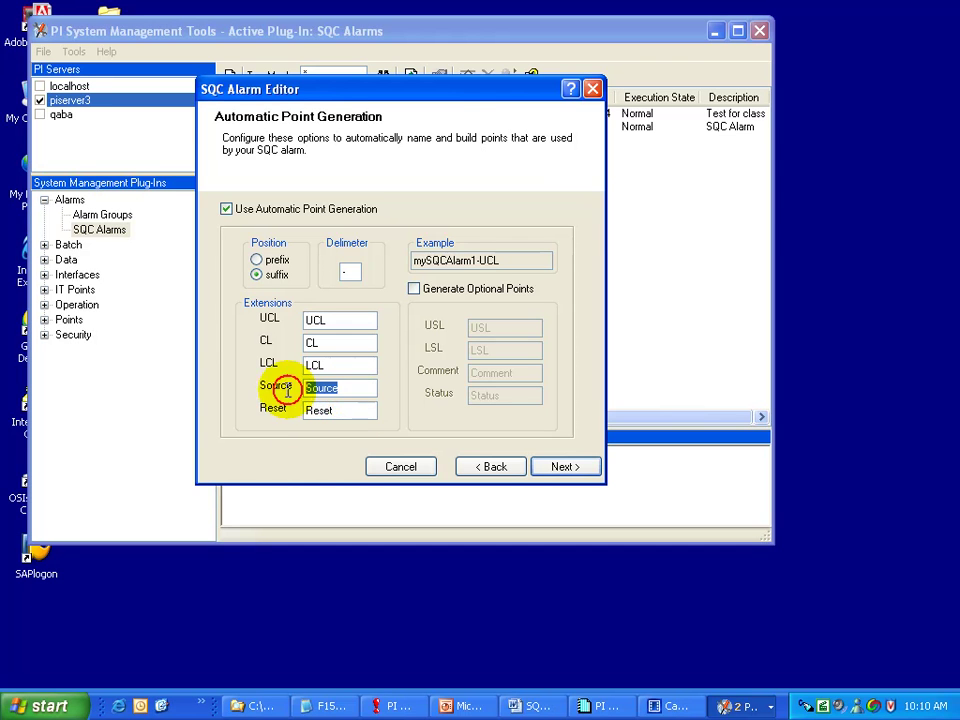
left_click(364, 388)
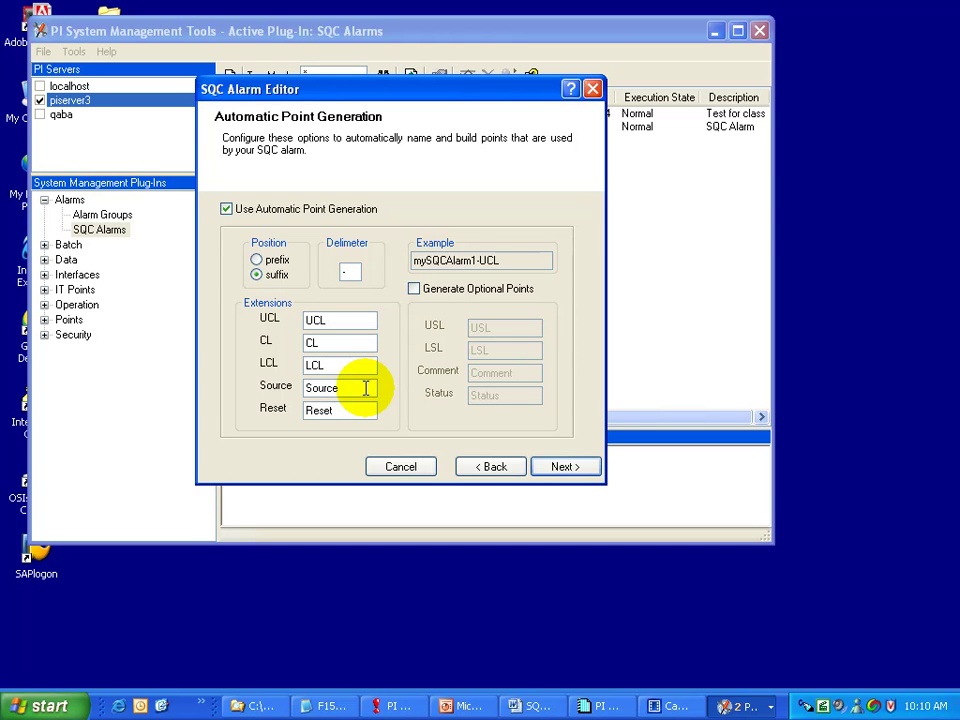
left_click_drag(365, 388, 279, 392)
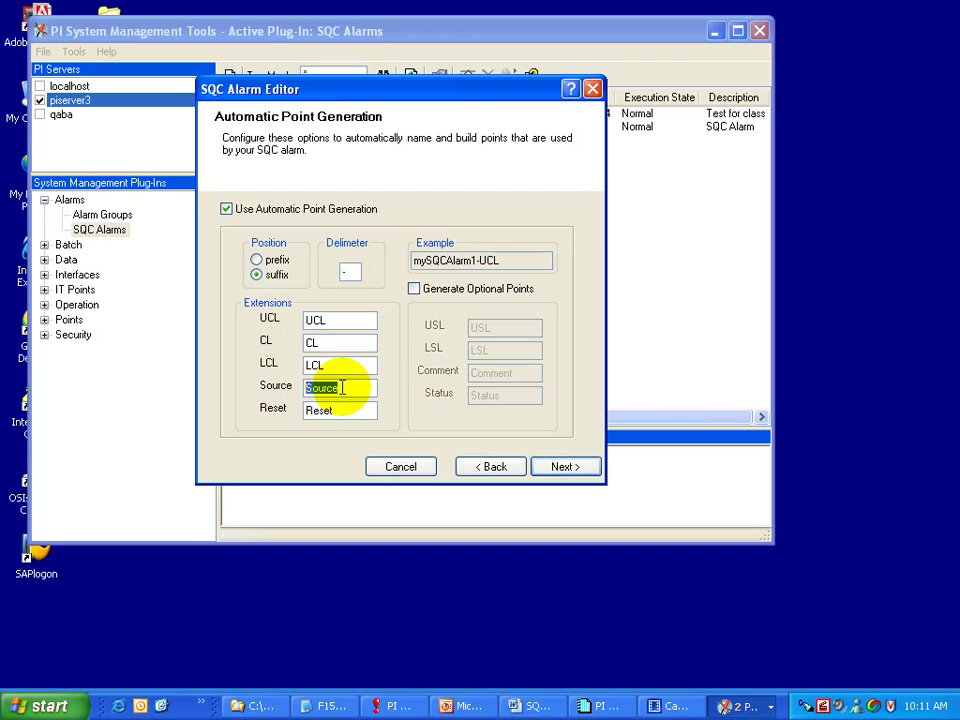
left_click(348, 274)
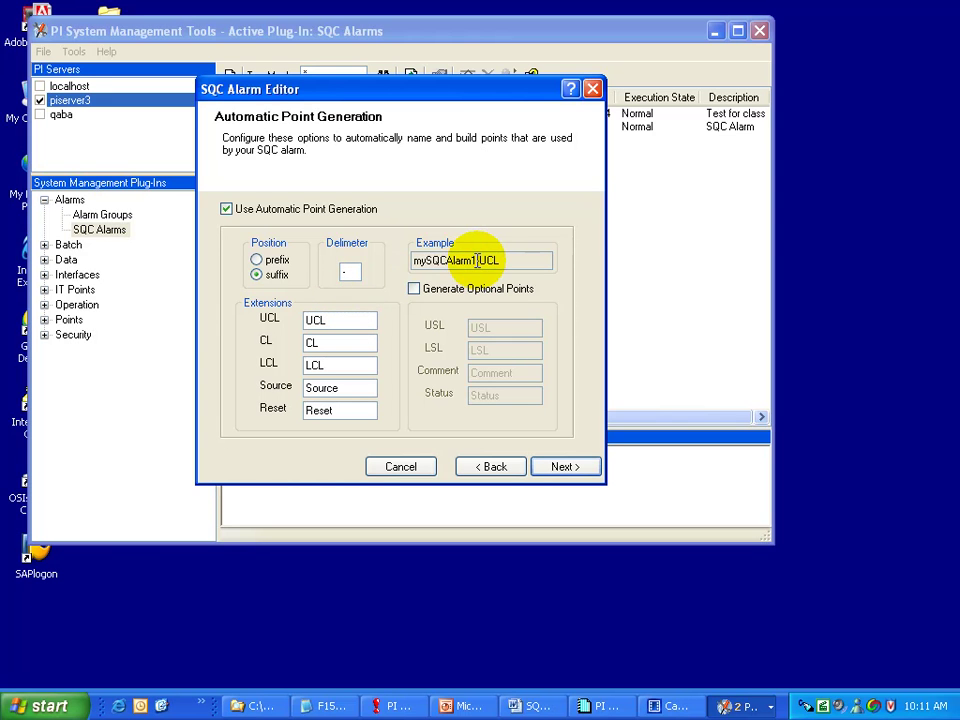
Turn on Generate Optional Points on the Automatic Point Generation page
left_click_drag(477, 260, 410, 261)
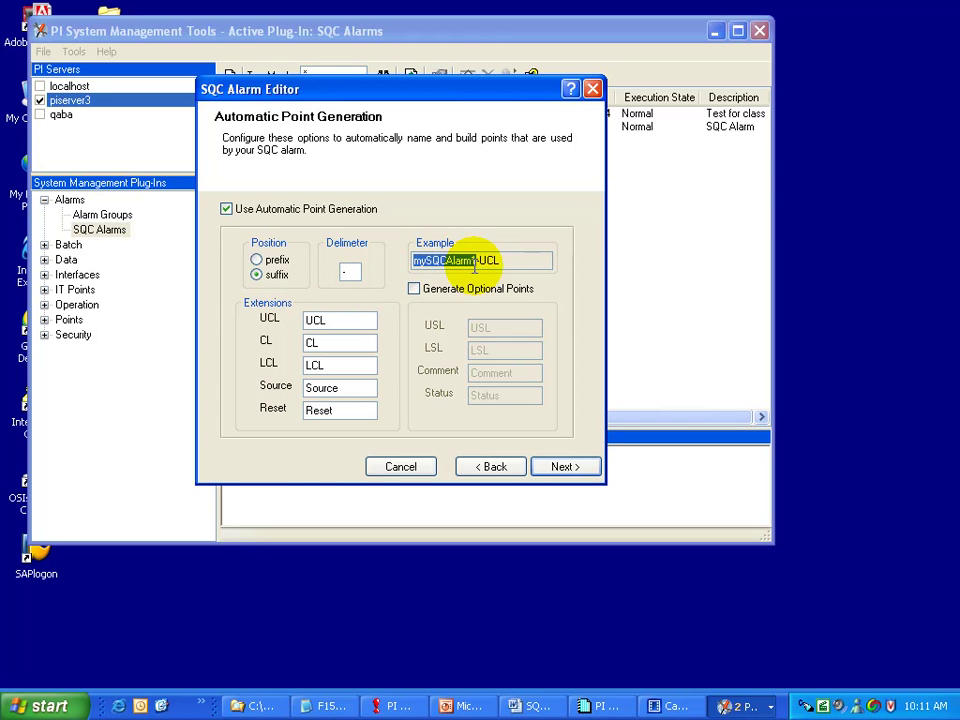
left_click(516, 260)
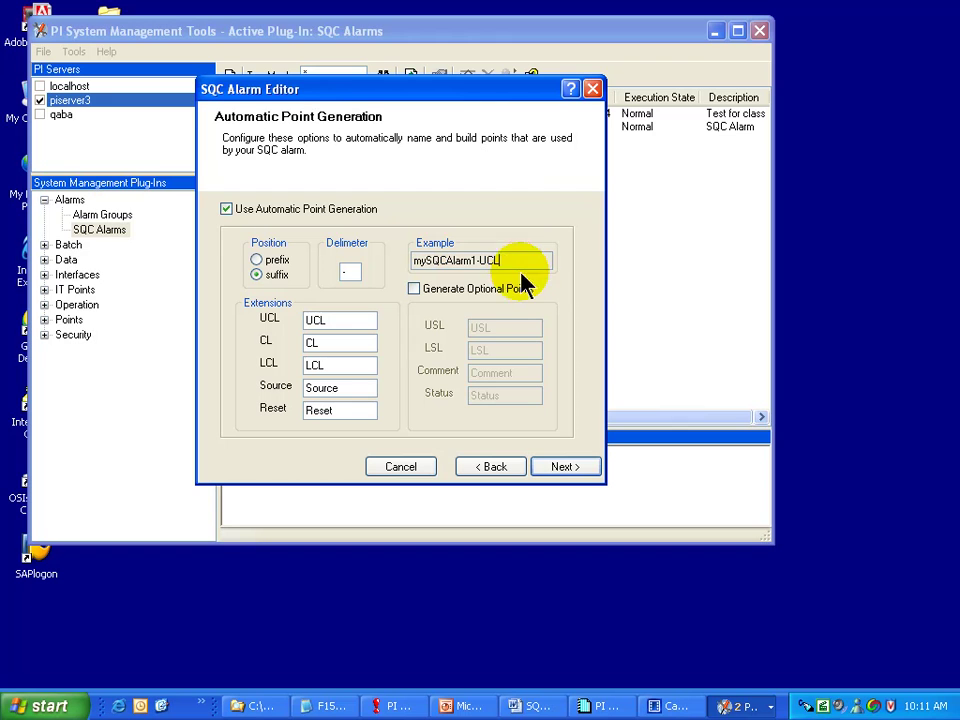
left_click(413, 289)
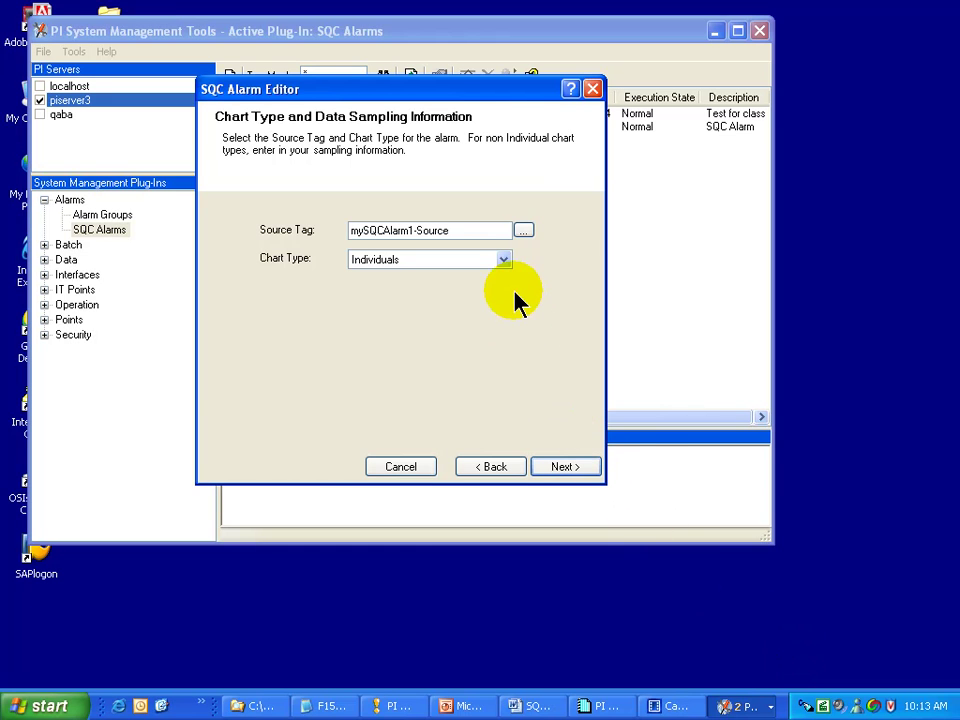
Try the X-Bar chart type, then revert the chart type to Individuals
left_click_drag(454, 229, 320, 228)
left_click(458, 230)
left_click(504, 260)
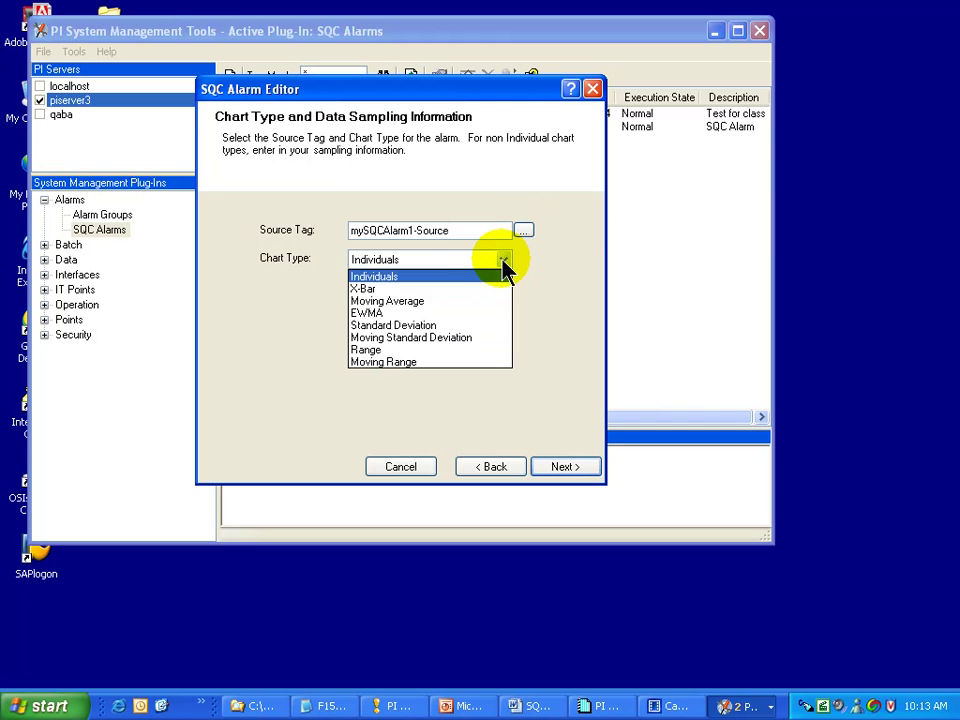
left_click(400, 286)
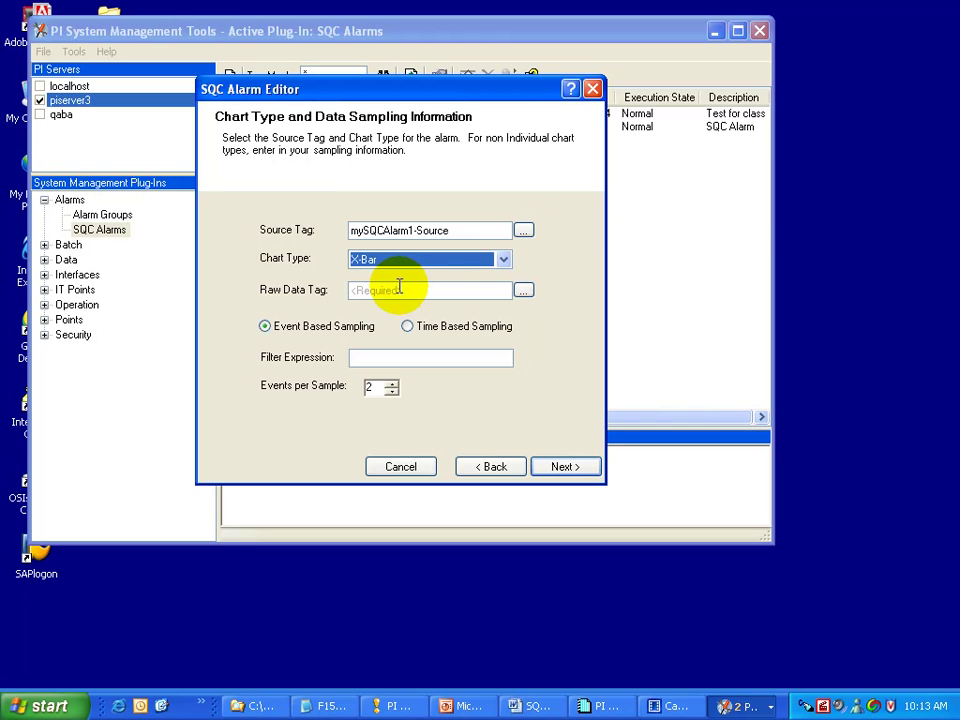
left_click(457, 289)
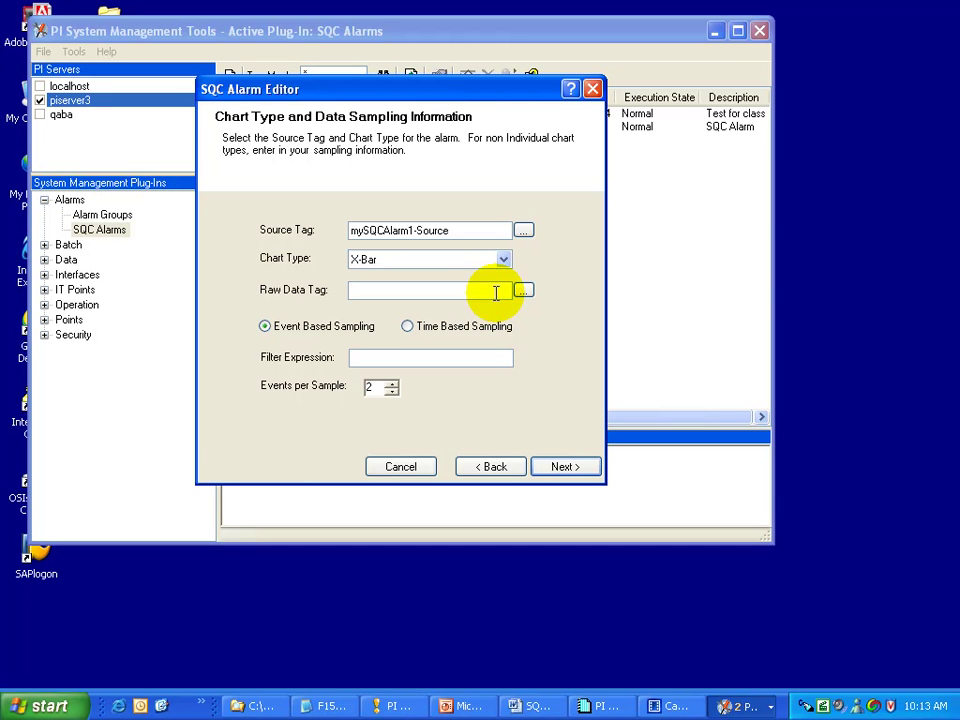
left_click(502, 261)
left_click(420, 277)
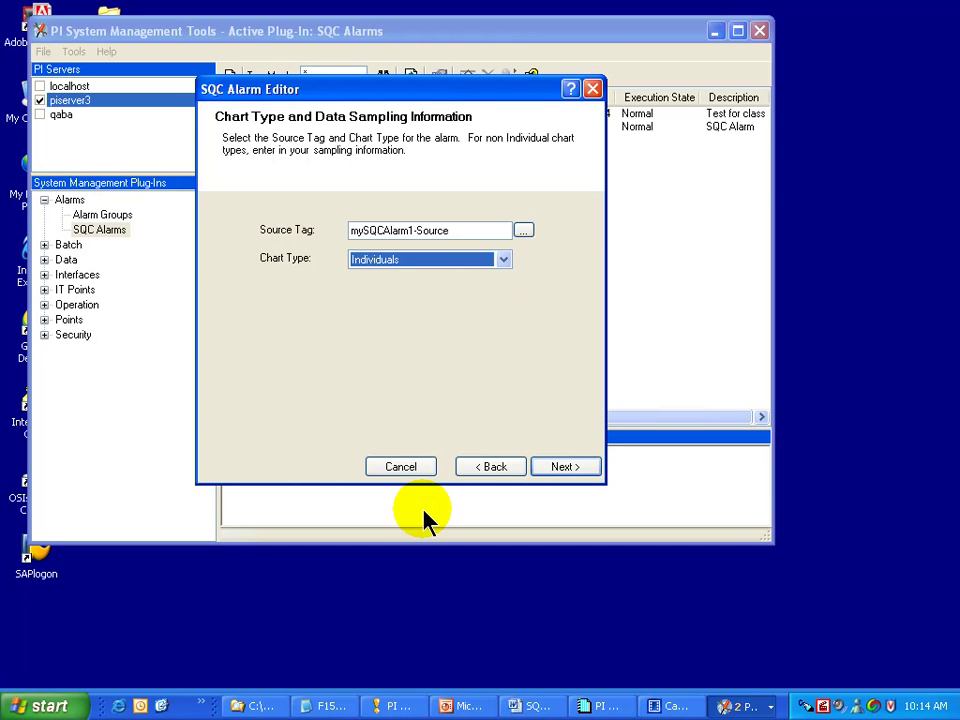
Step back through the wizard pages, return, and choose X-Bar as the chart type
left_click(488, 467)
left_click(488, 467)
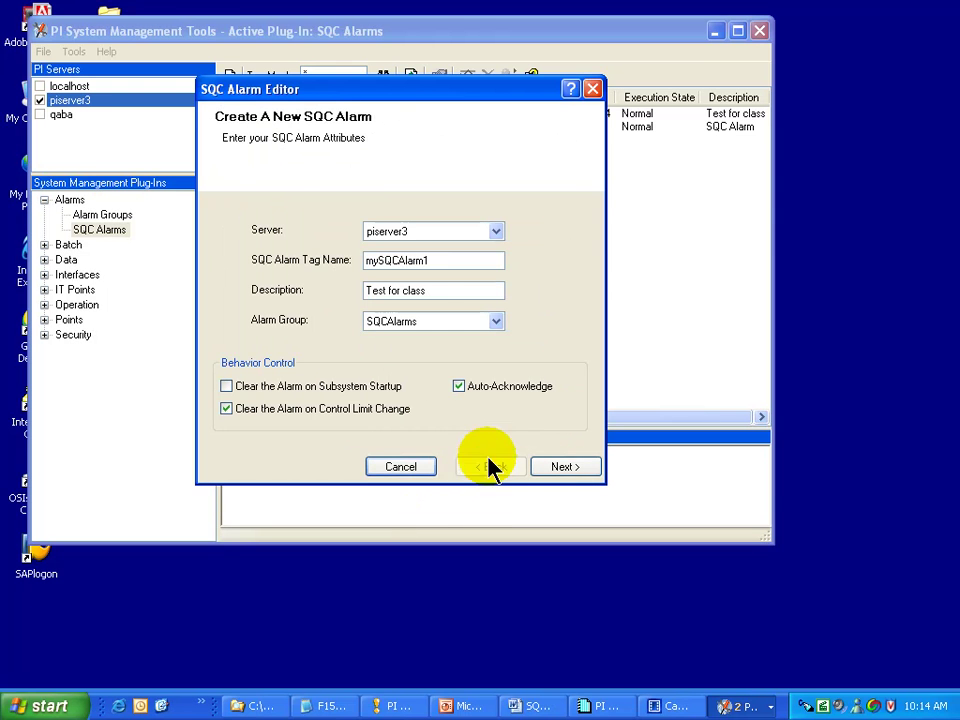
left_click(568, 470)
left_click(568, 470)
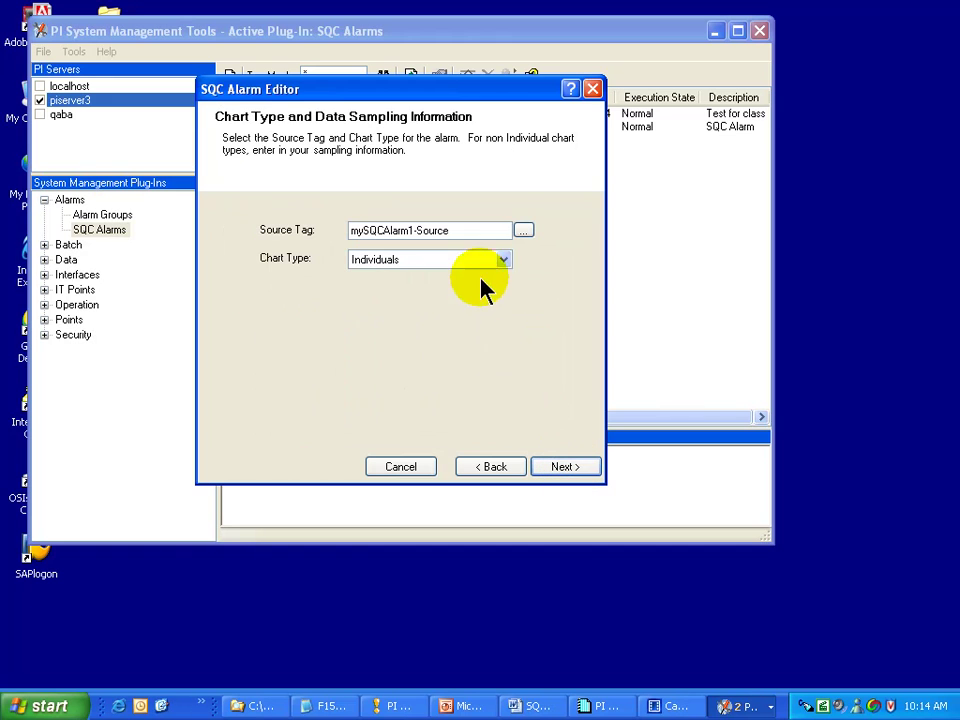
left_click(505, 262)
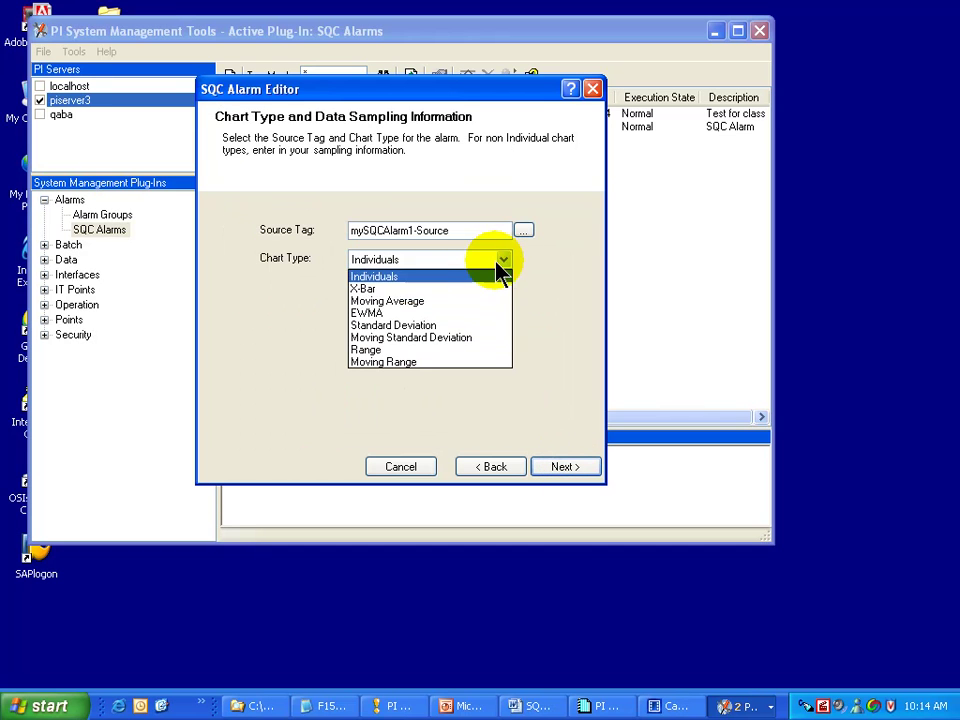
left_click(389, 289)
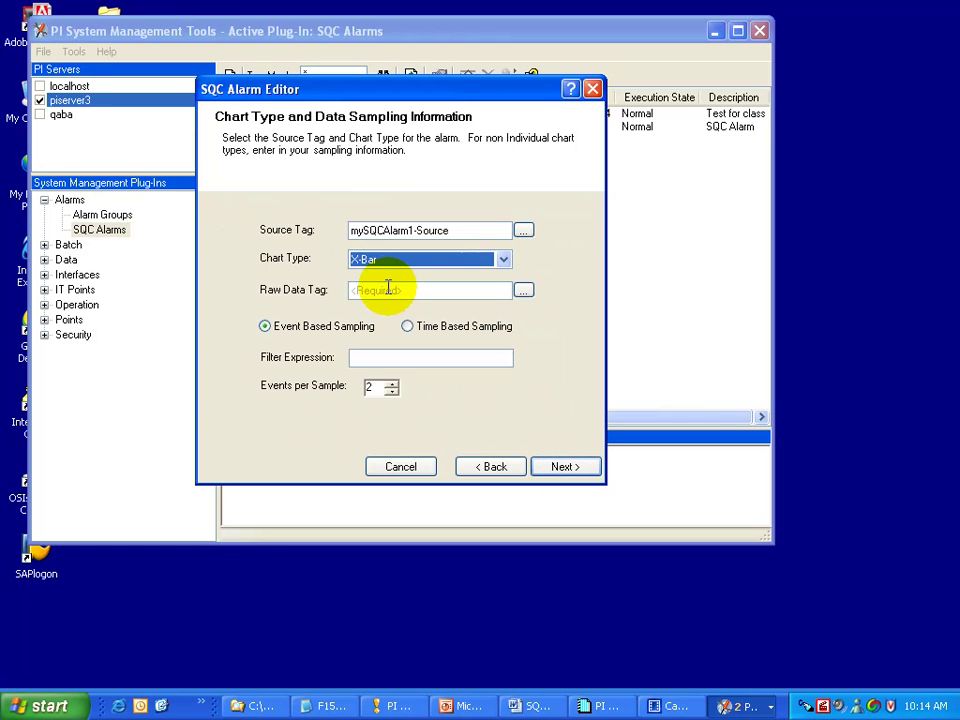
Enter stationary5 as the raw data tag and set the data sampling option
left_click(420, 291)
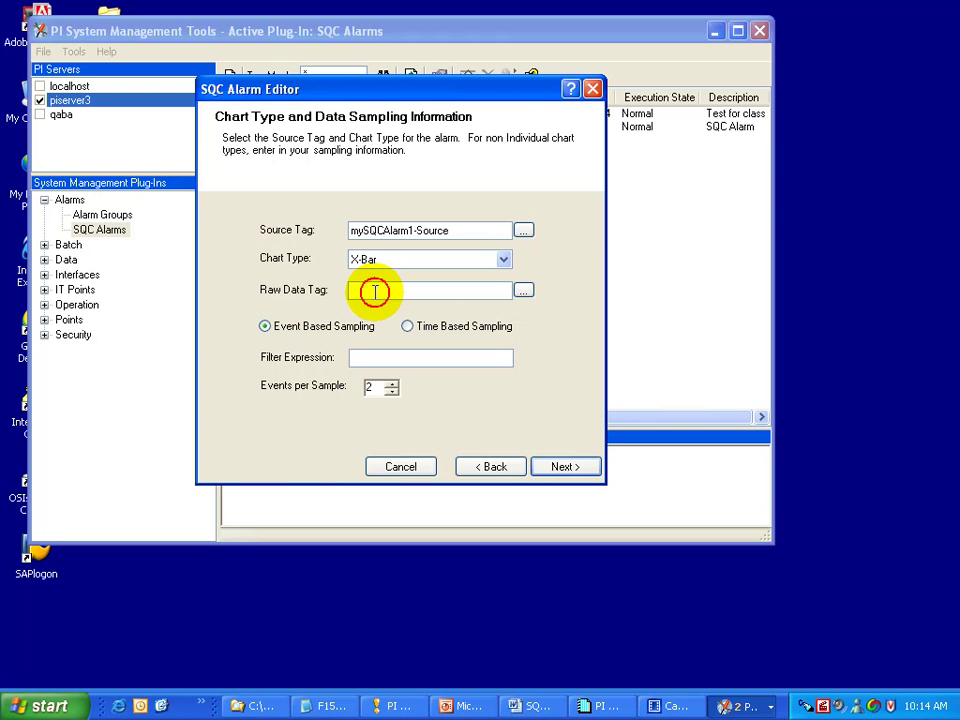
type("stationary5")
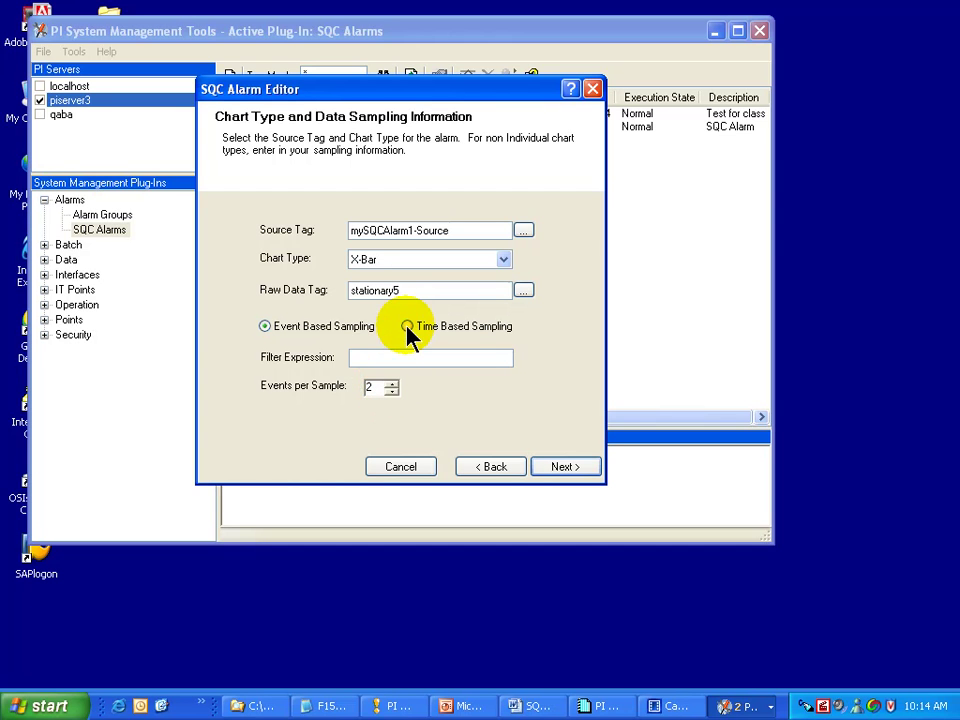
left_click(406, 327)
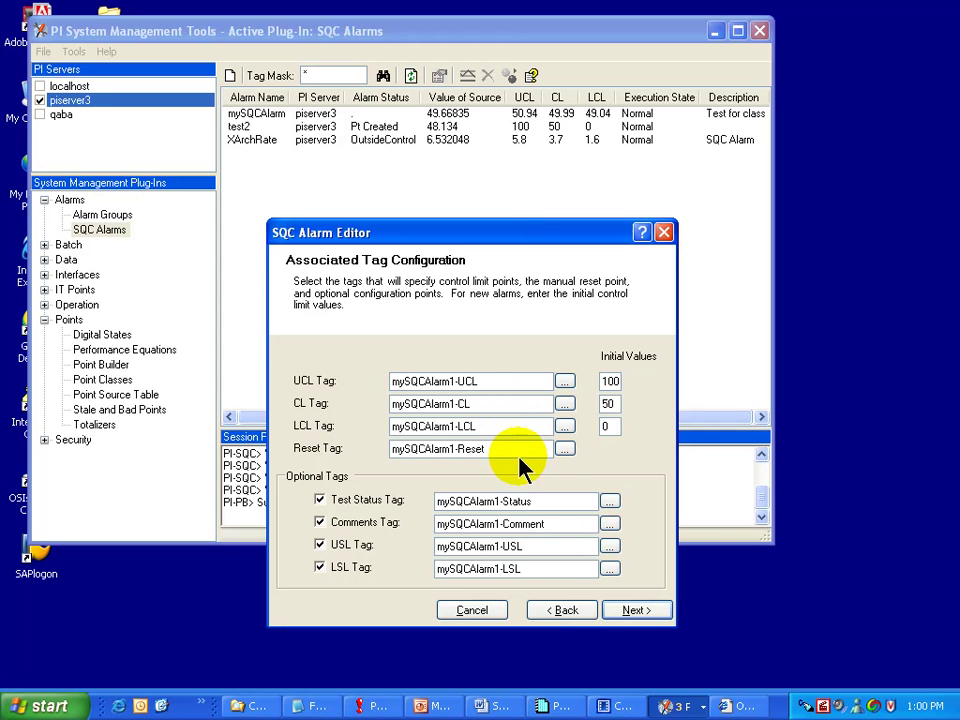
Go back to review the Source point name suffix, then advance again to Associated Tag Configuration
left_click(563, 612)
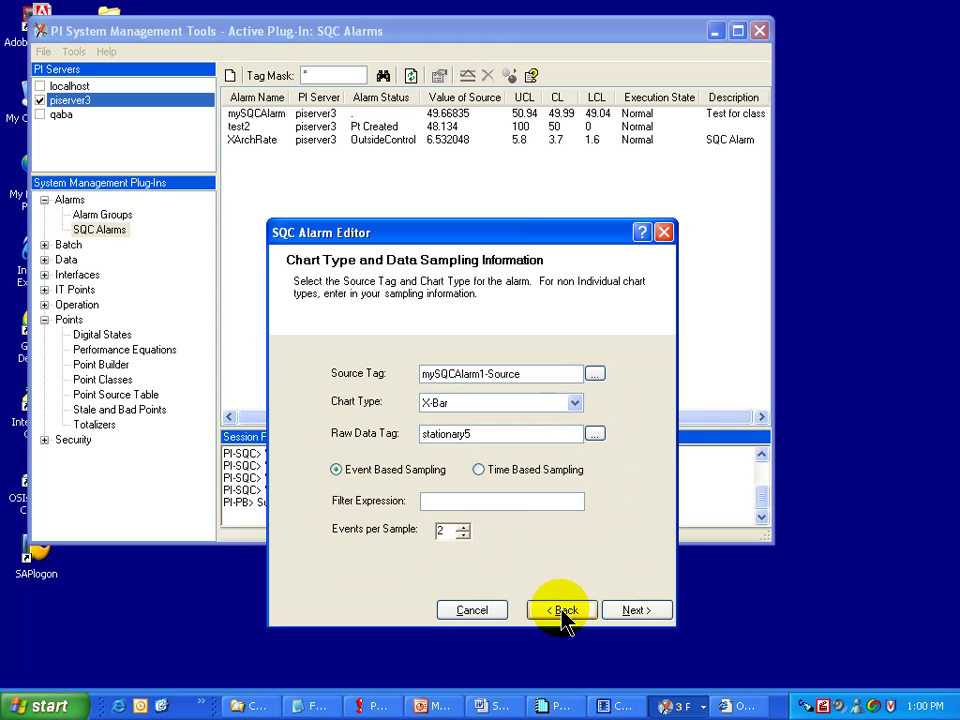
left_click(563, 612)
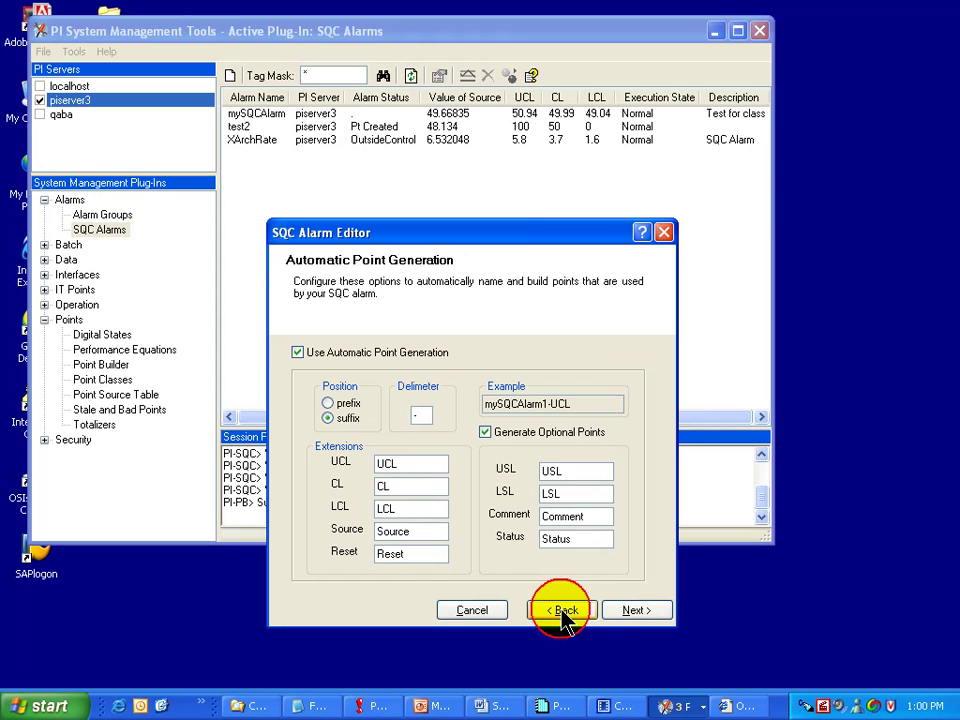
left_click(424, 532)
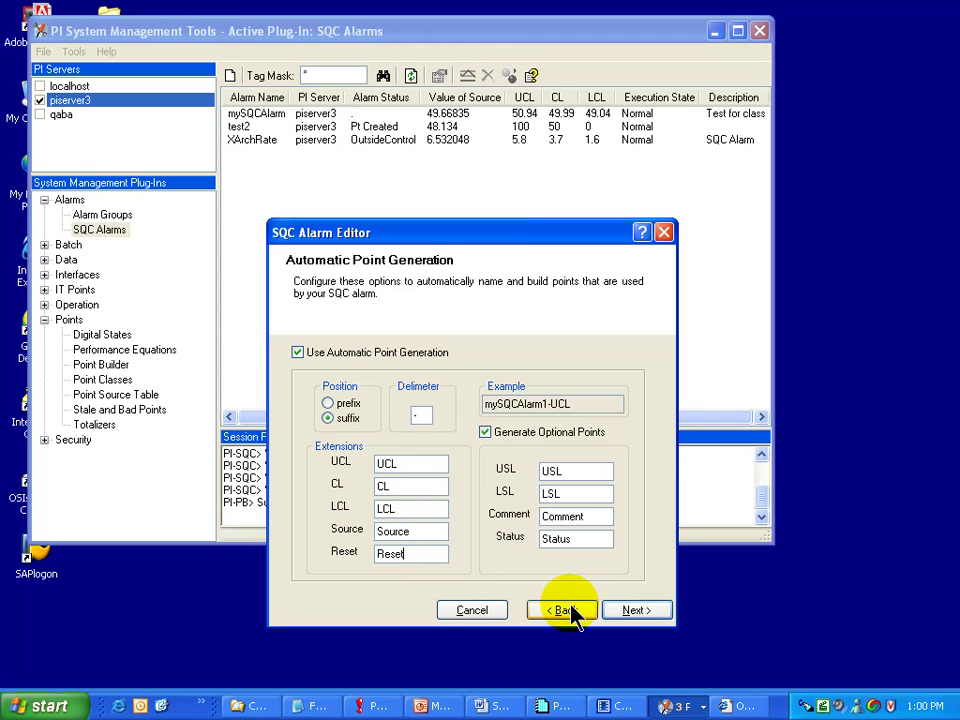
left_click(630, 612)
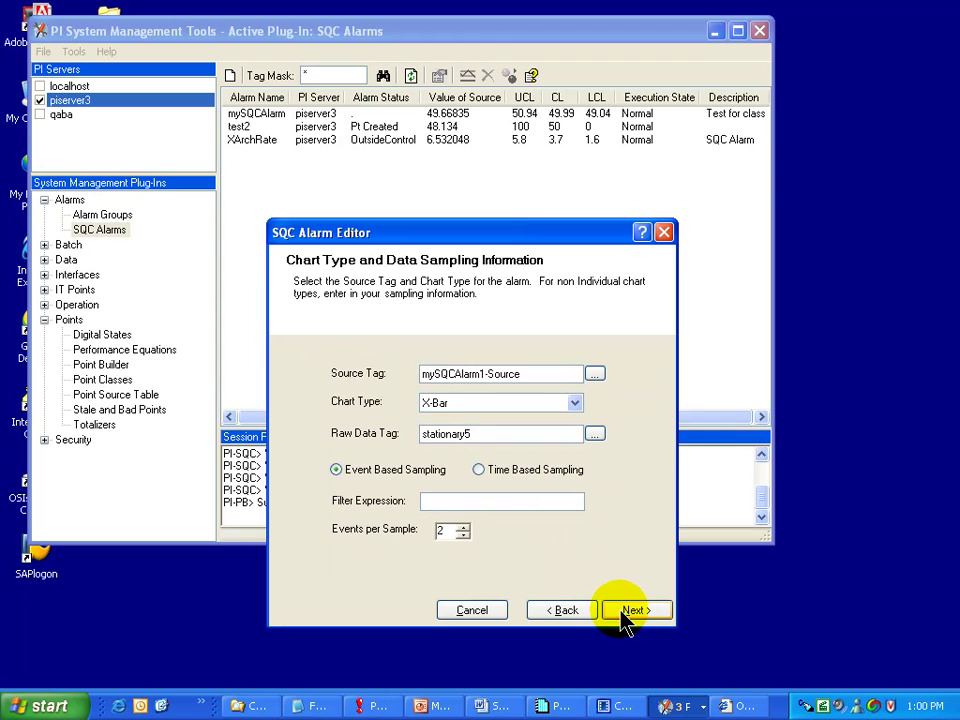
left_click(630, 613)
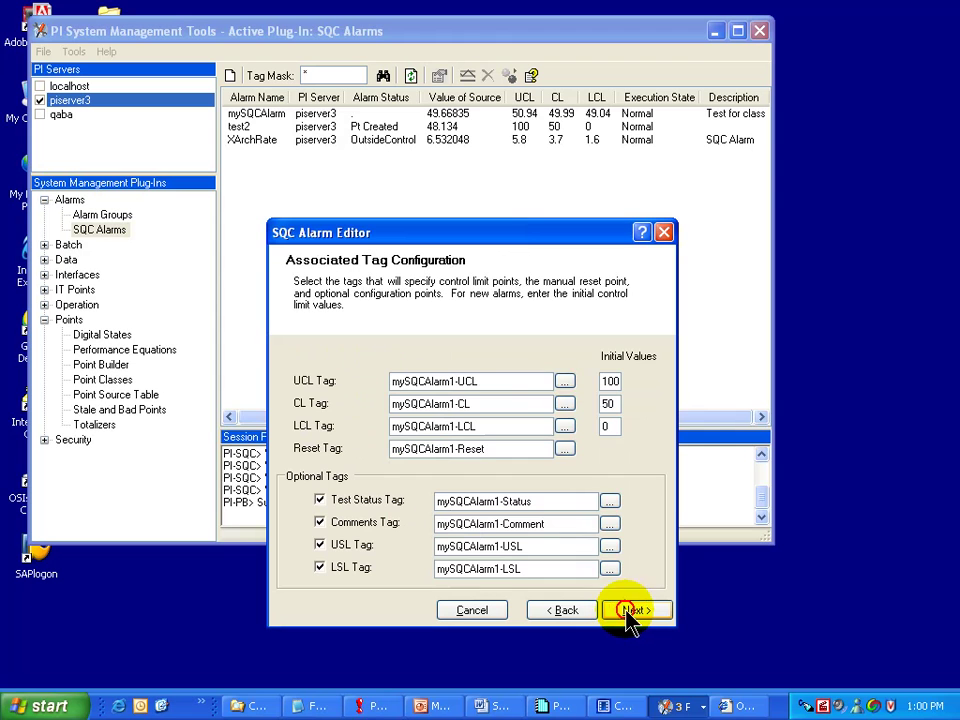
left_click(484, 405)
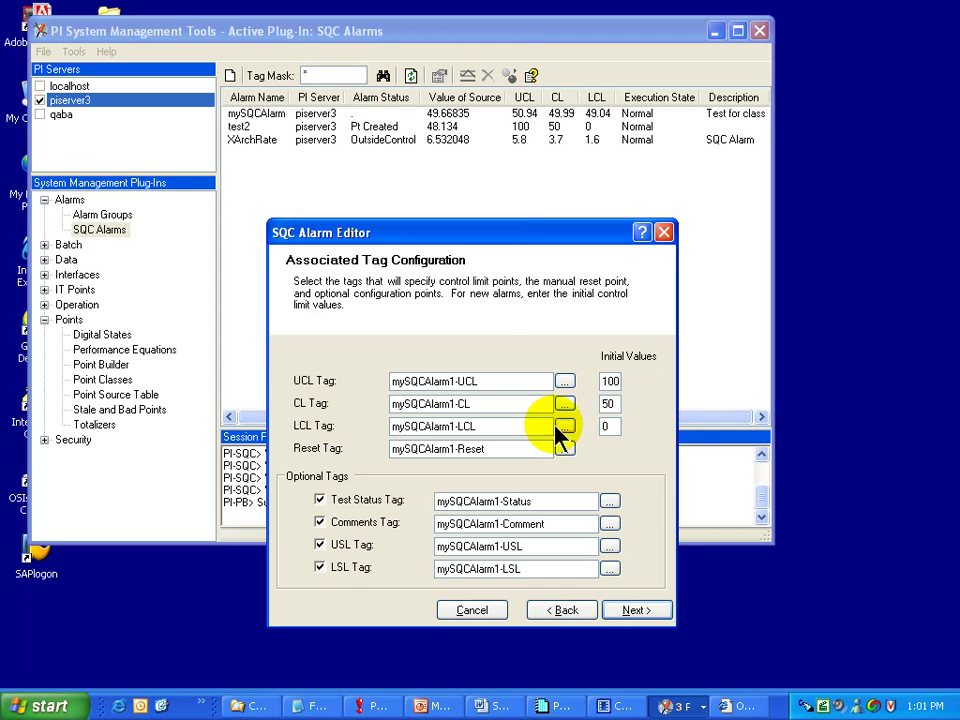
left_click(319, 499)
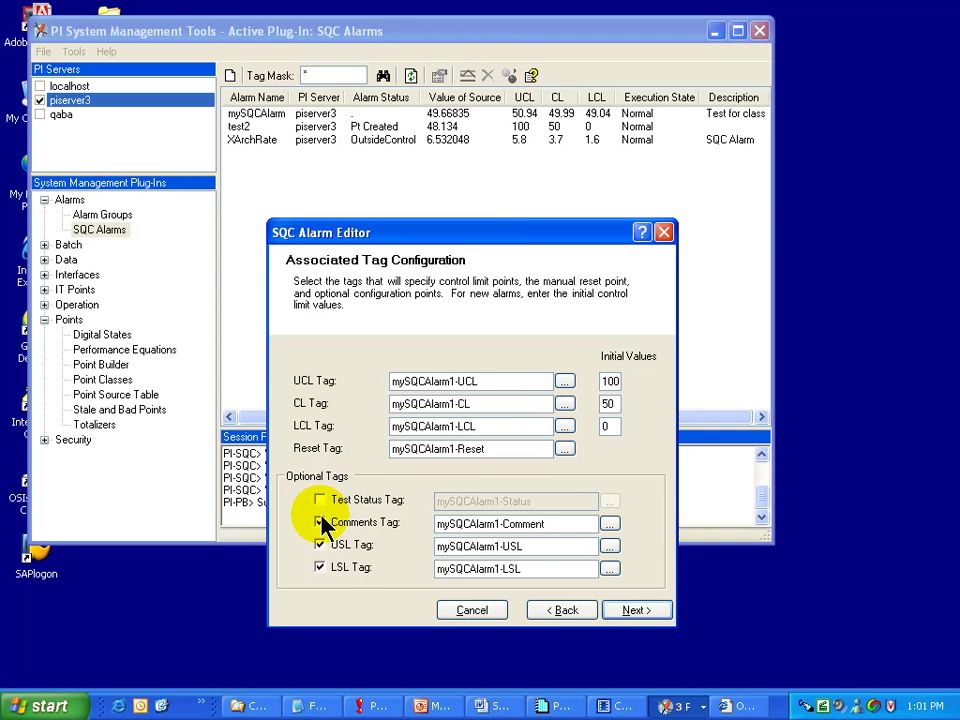
left_click(320, 500)
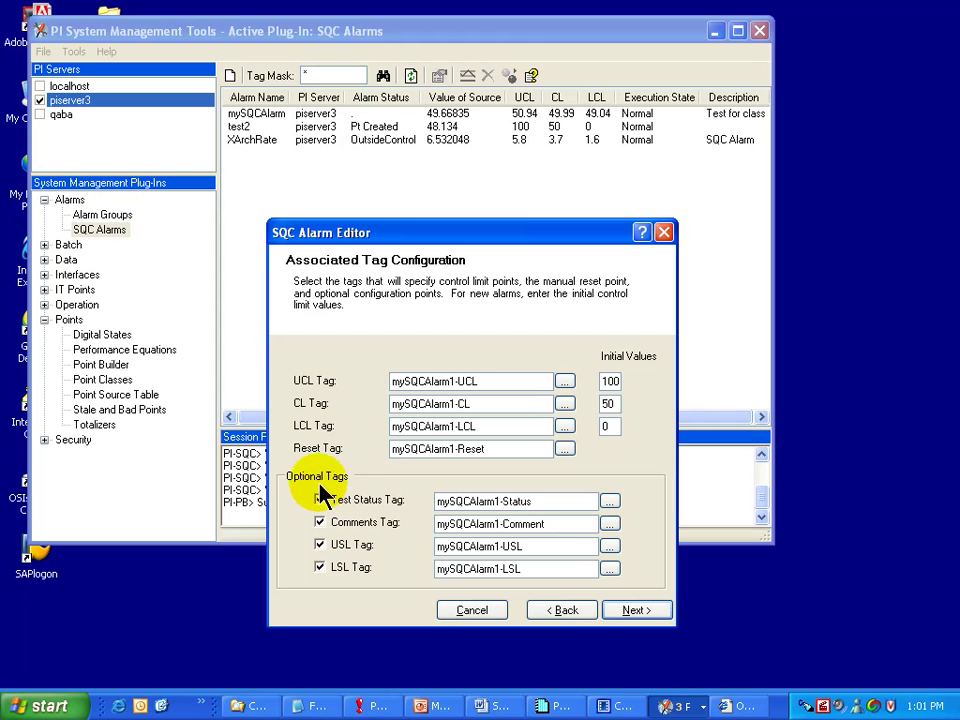
double_click(605, 381)
left_click(610, 403)
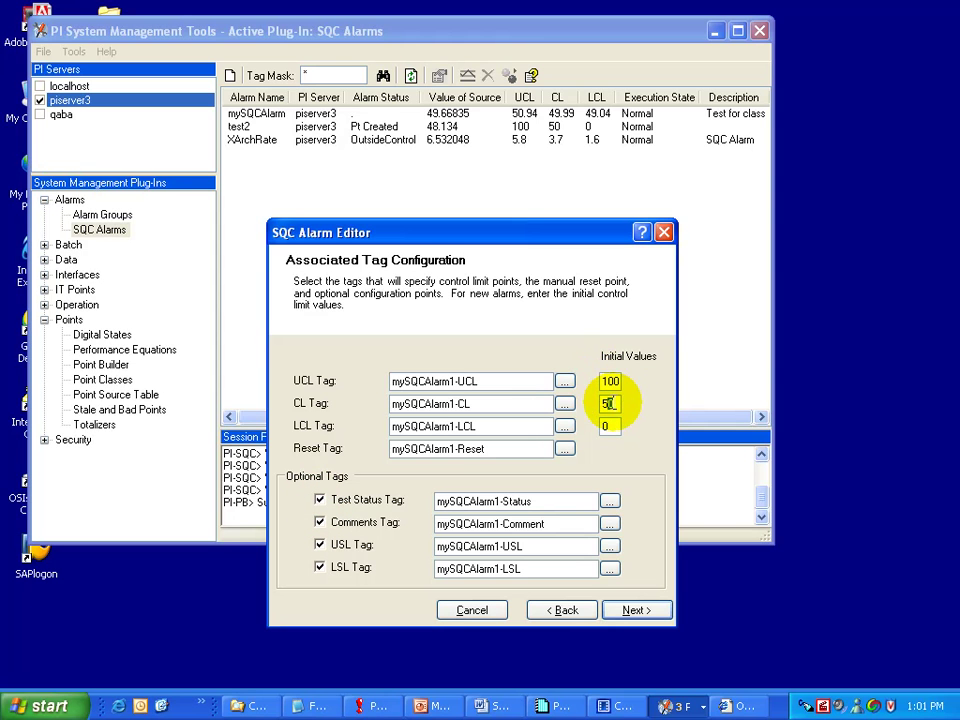
left_click(606, 426)
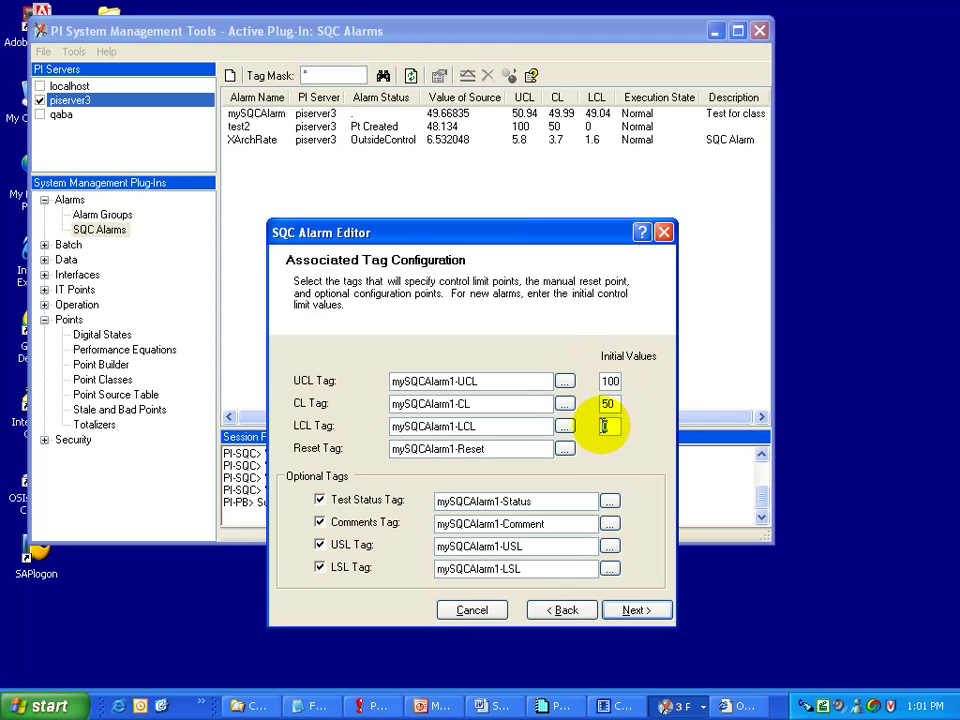
double_click(609, 403)
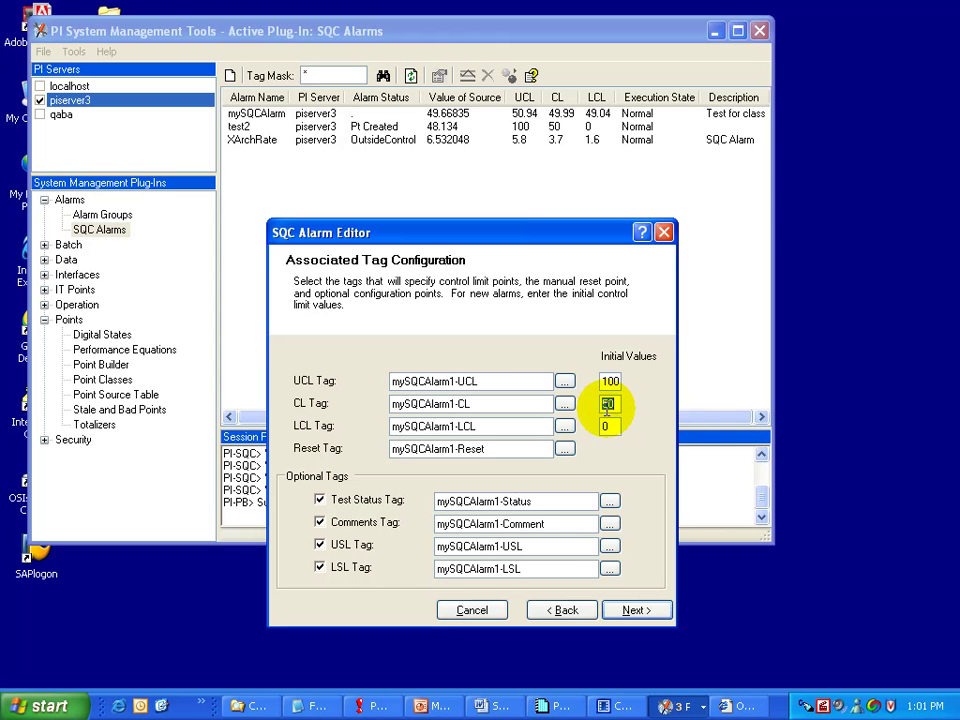
left_click(608, 403)
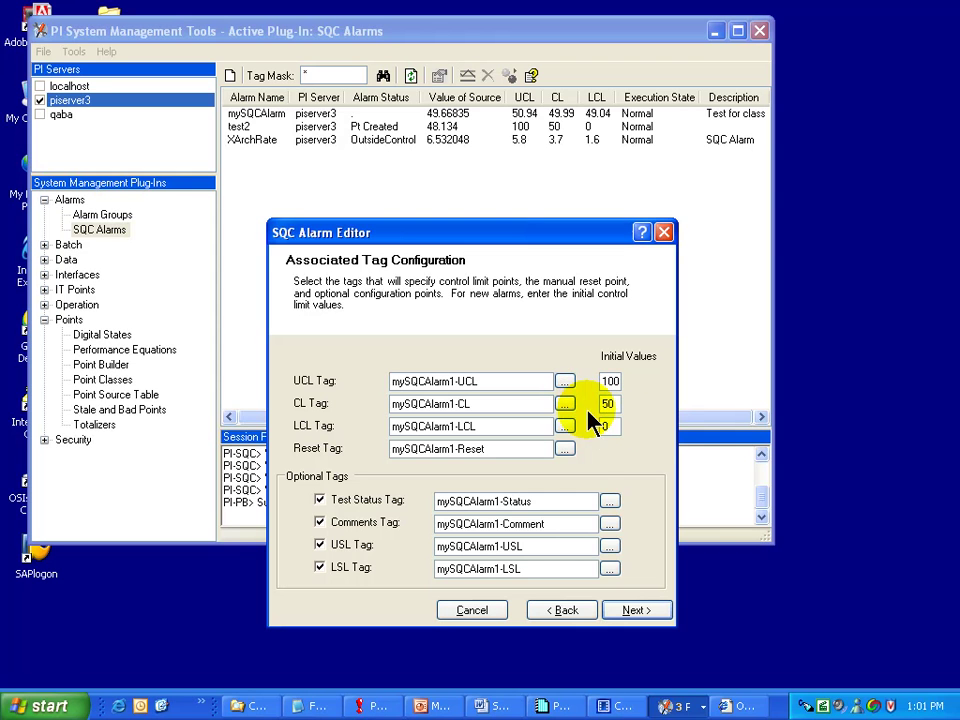
left_click(680, 708)
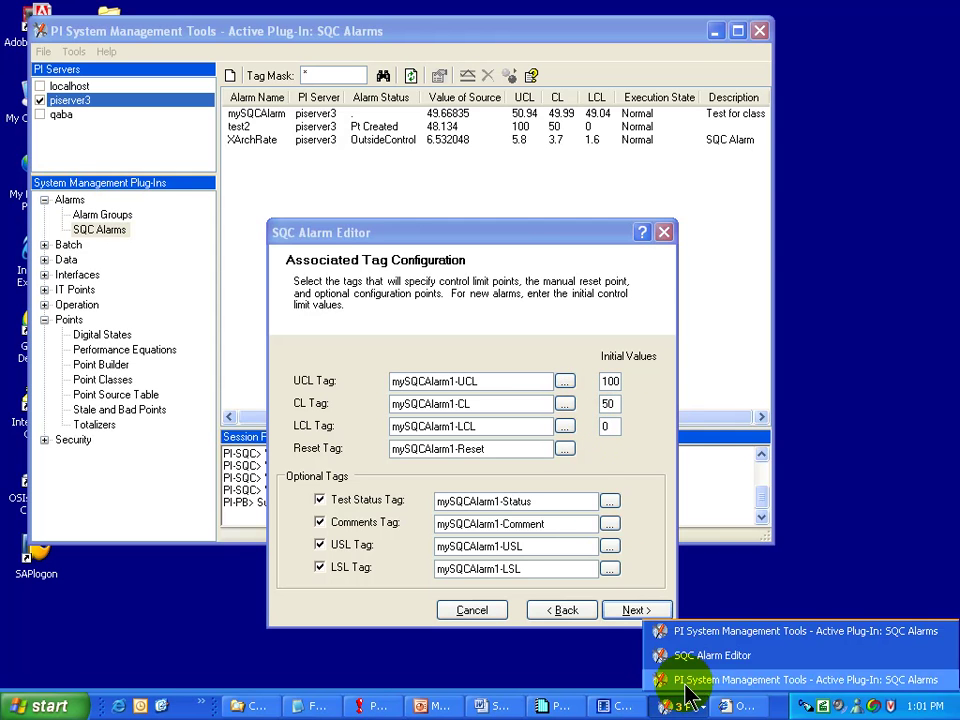
left_click(685, 633)
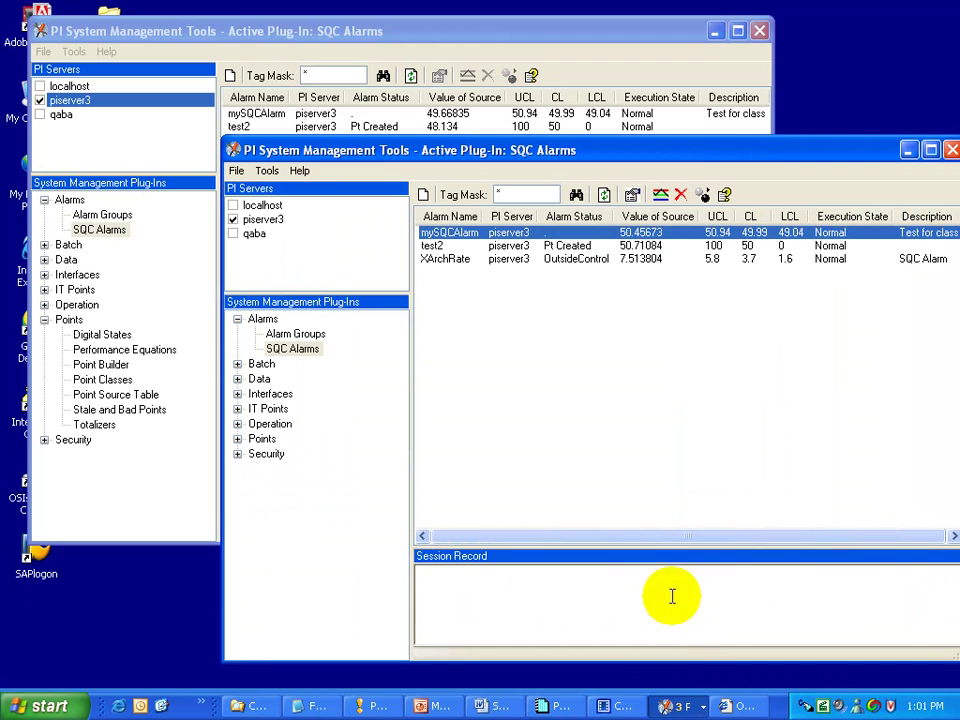
right_click(447, 240)
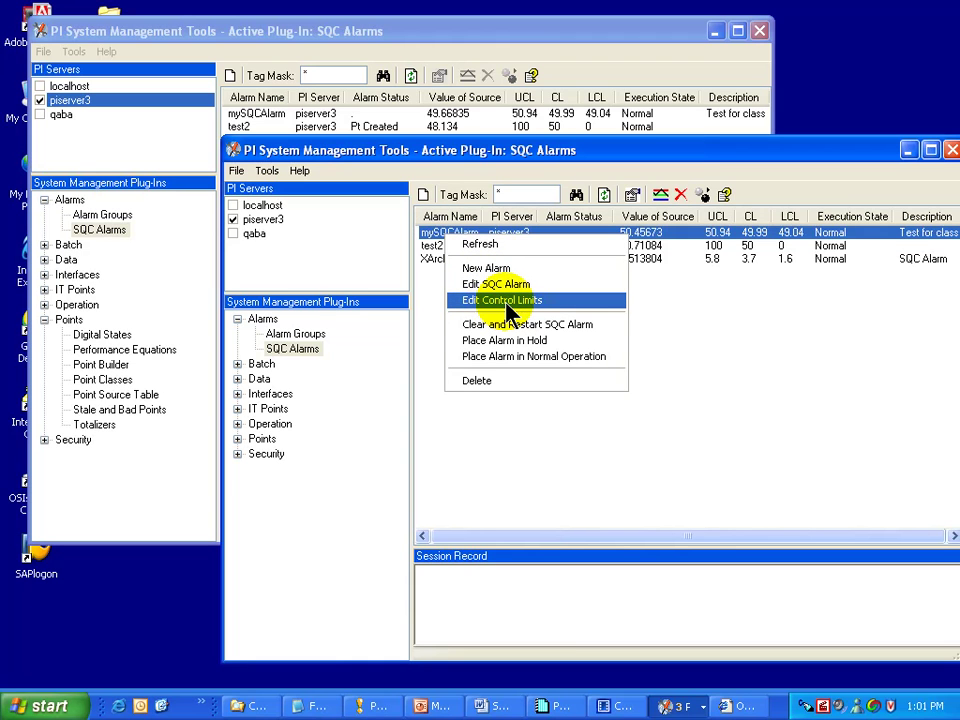
left_click(514, 155)
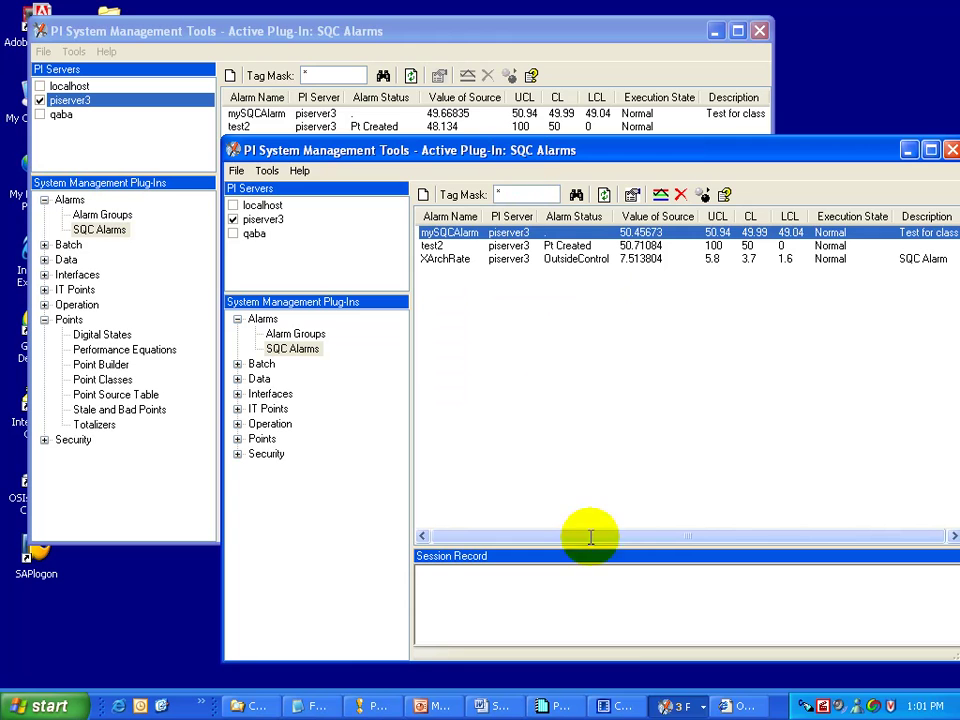
left_click(680, 705)
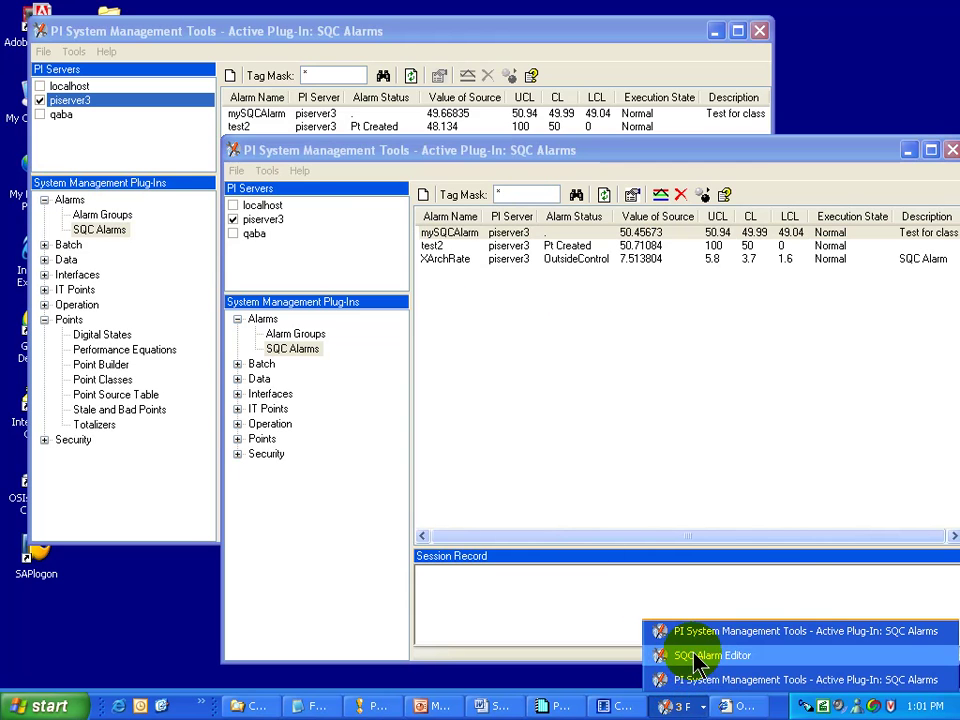
left_click(697, 659)
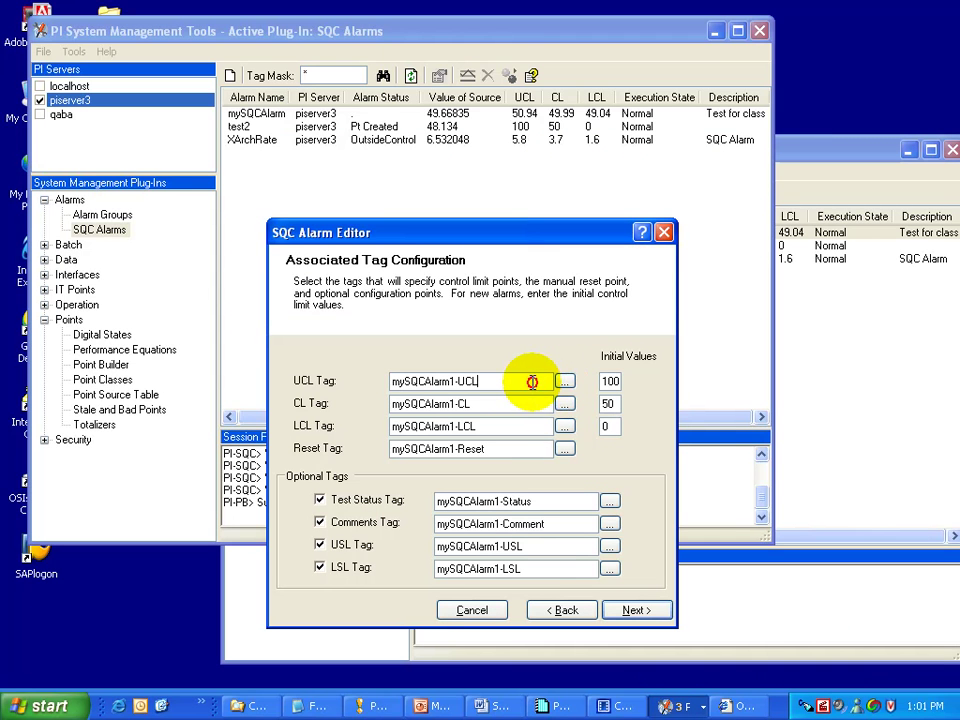
Review the LCL and comments tag names, keeping the Test Status tag enabled
left_click(498, 427)
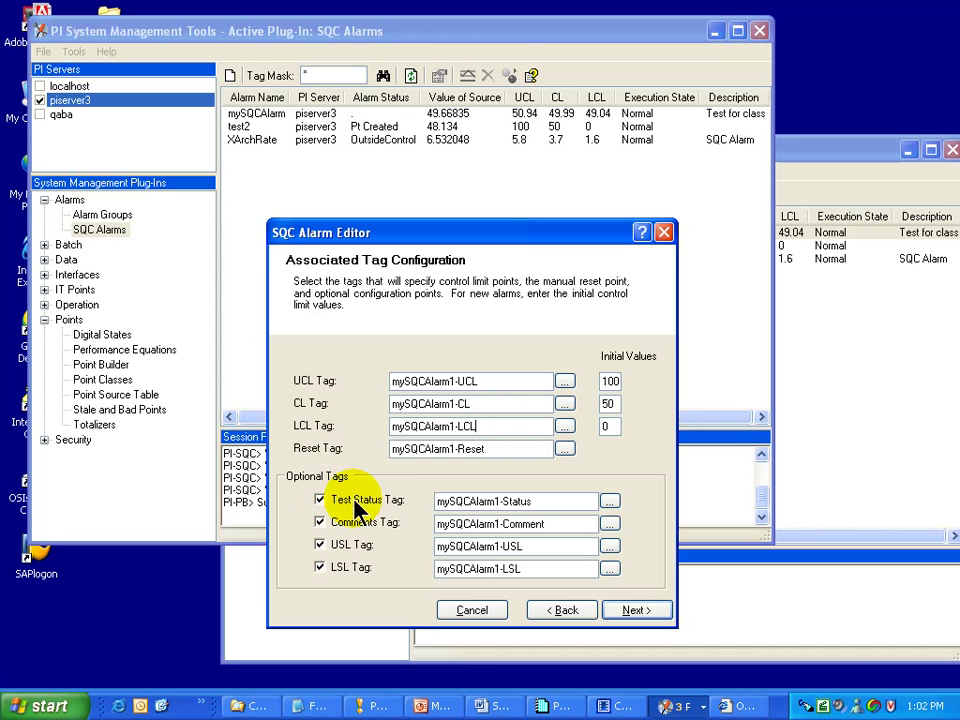
left_click(320, 503)
left_click(320, 503)
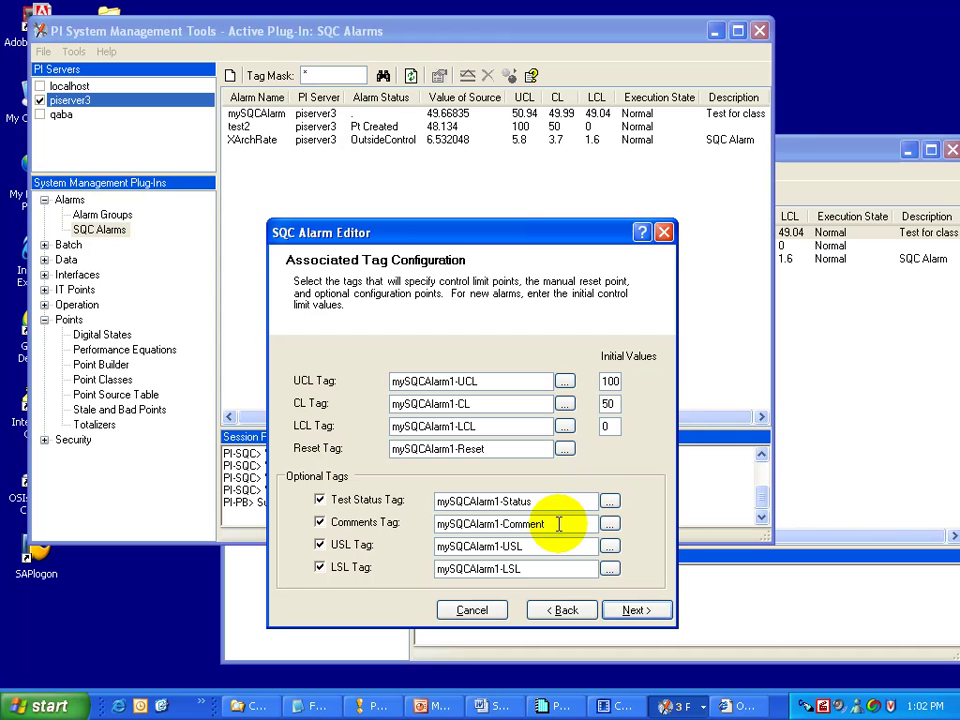
left_click_drag(553, 521, 500, 523)
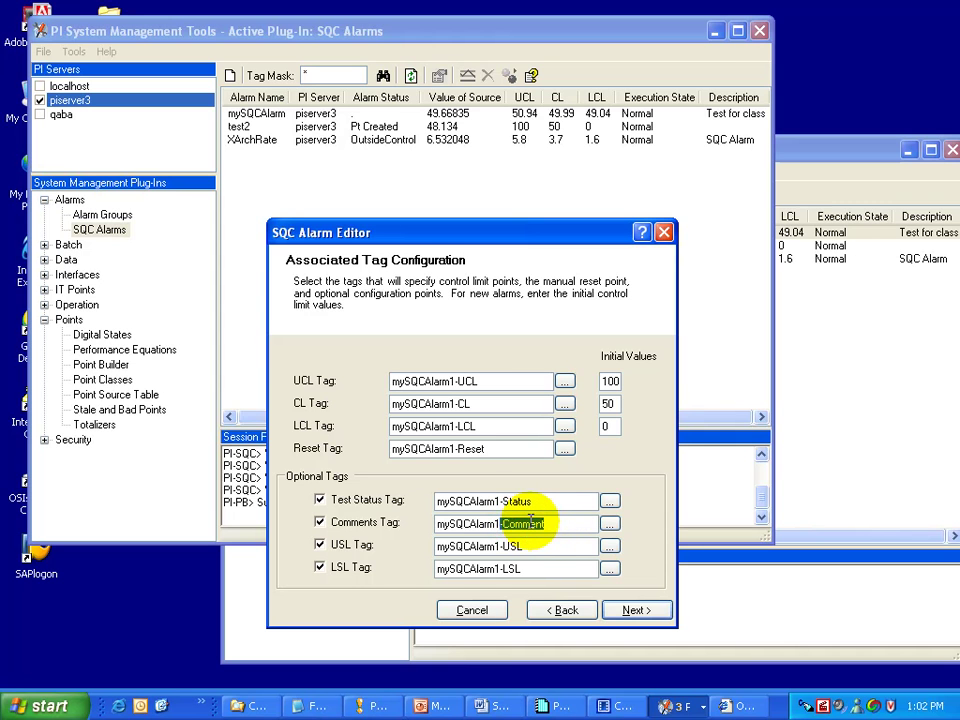
left_click(545, 520)
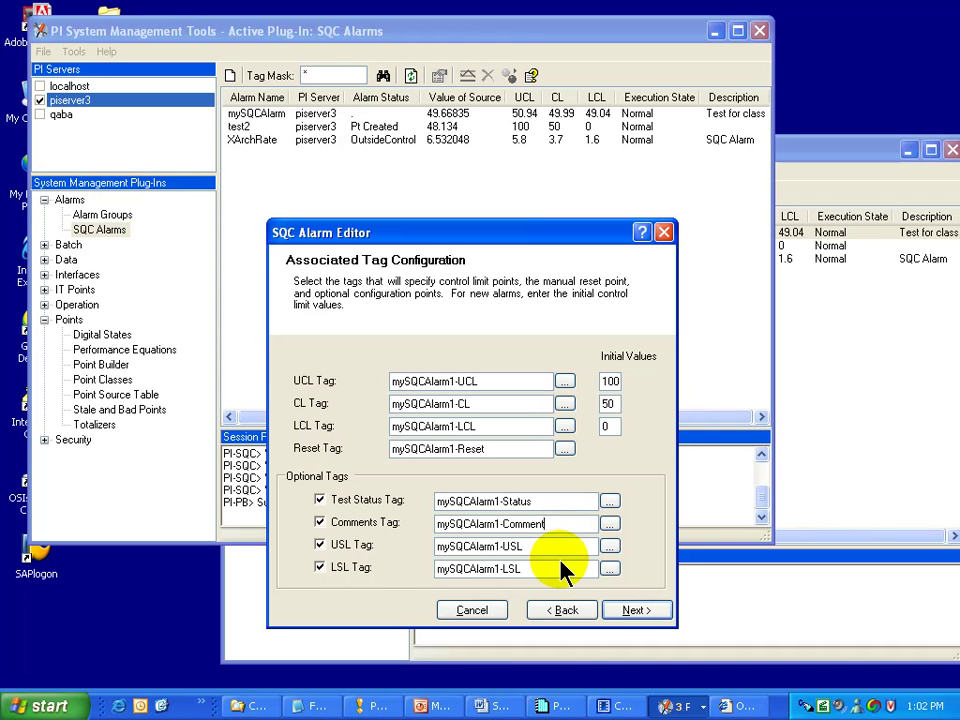
Check the USL and LSL tag names, then disable both optional tags
left_click(546, 549)
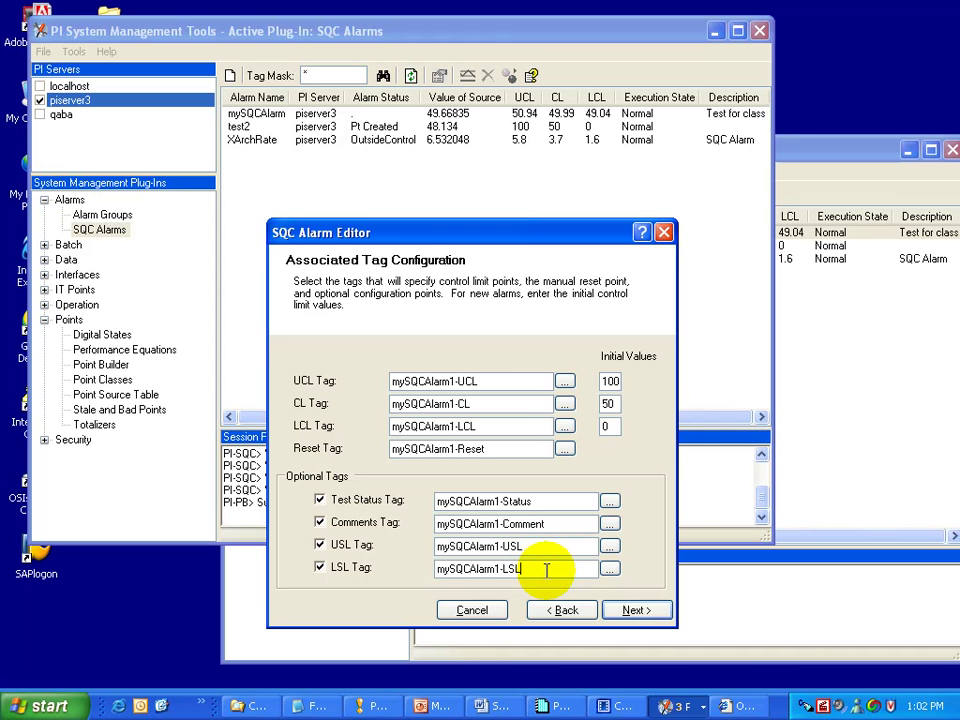
left_click(546, 570)
left_click(320, 568)
left_click(320, 545)
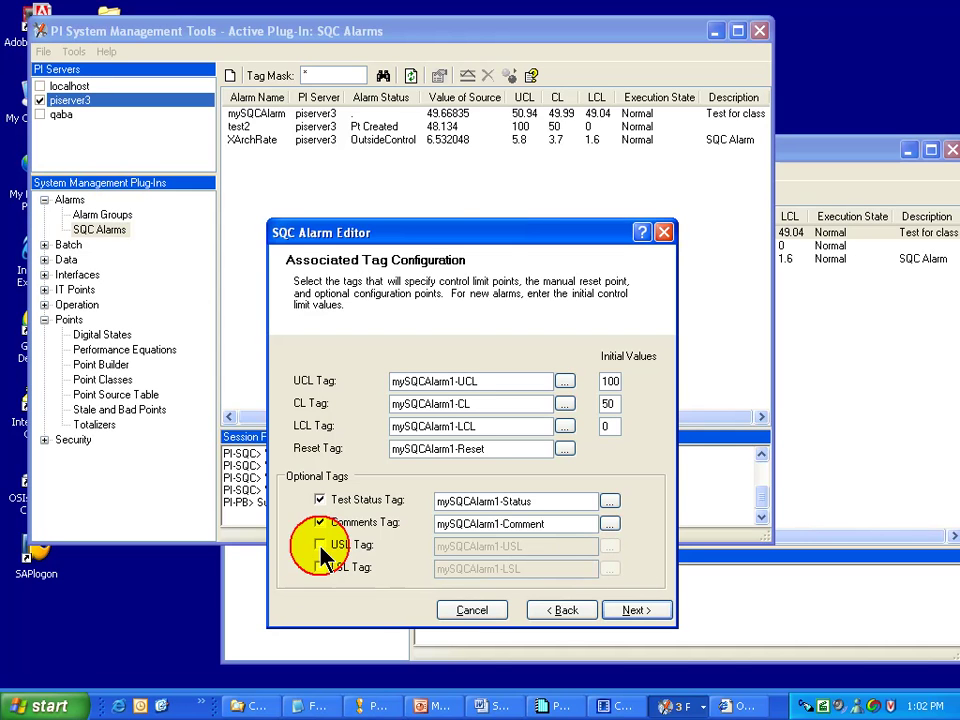